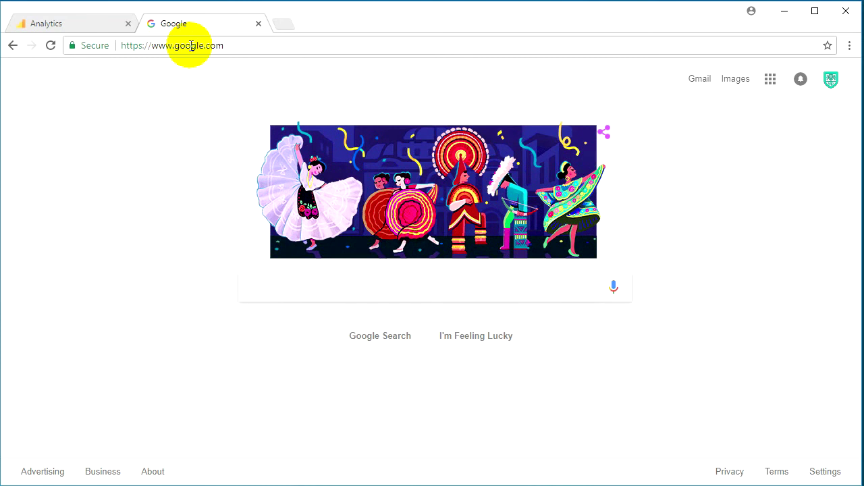
- Search Google for "hello analytics php" and open the Hello Analytics API PHP quickstart for service accounts
{"action": "type", "text": "hello"}
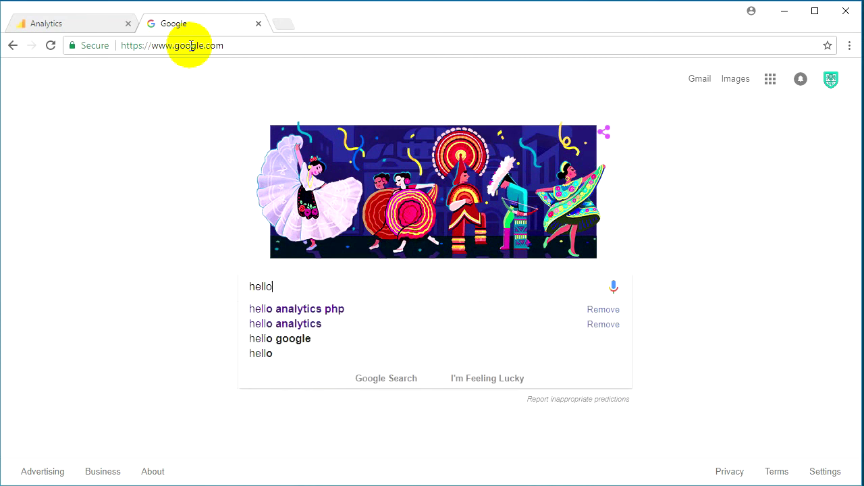
{"action": "type", "text": "w analy"}
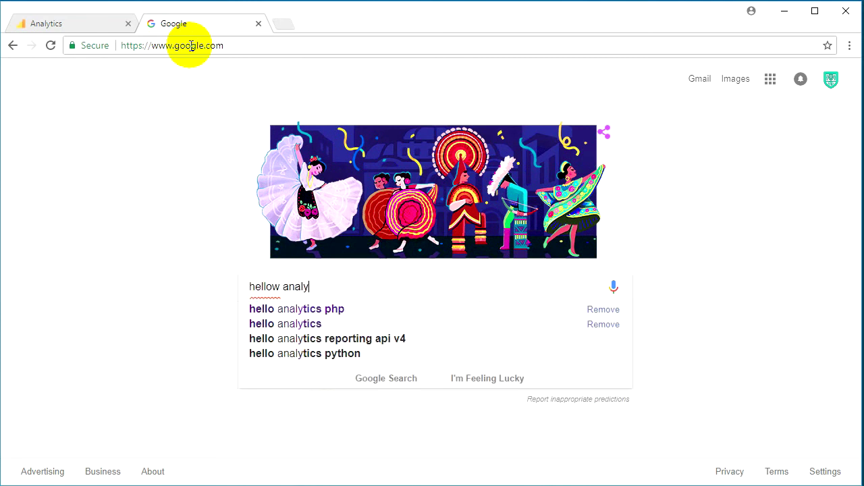
{"action": "key", "text": "Down"}
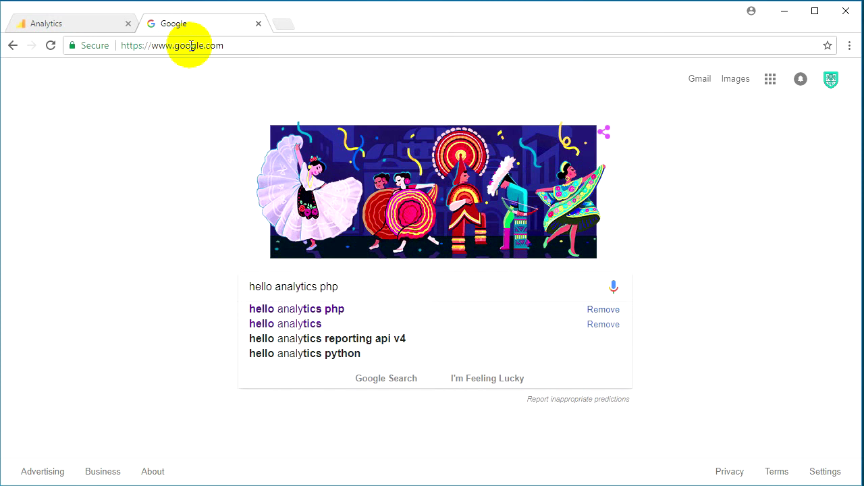
{"action": "key", "text": "Return"}
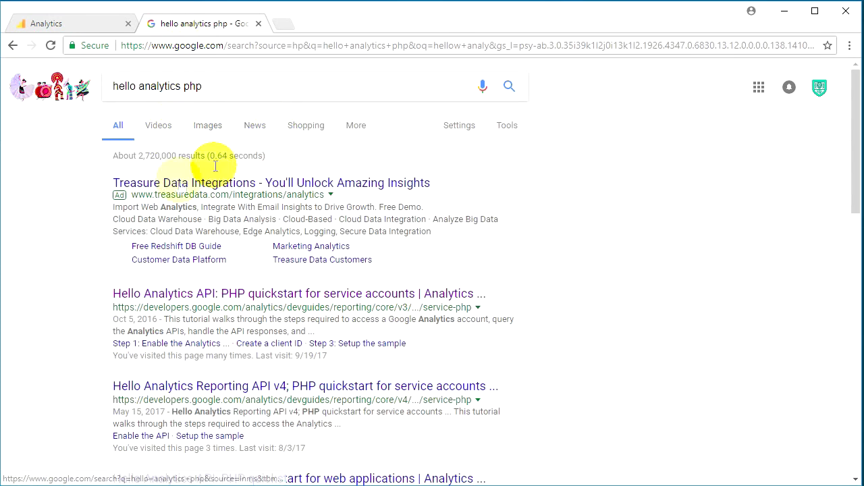
{"action": "scroll", "coordinate": [165, 231], "scroll_direction": "down", "scroll_amount": 1}
{"action": "left_click", "coordinate": [183, 230]}
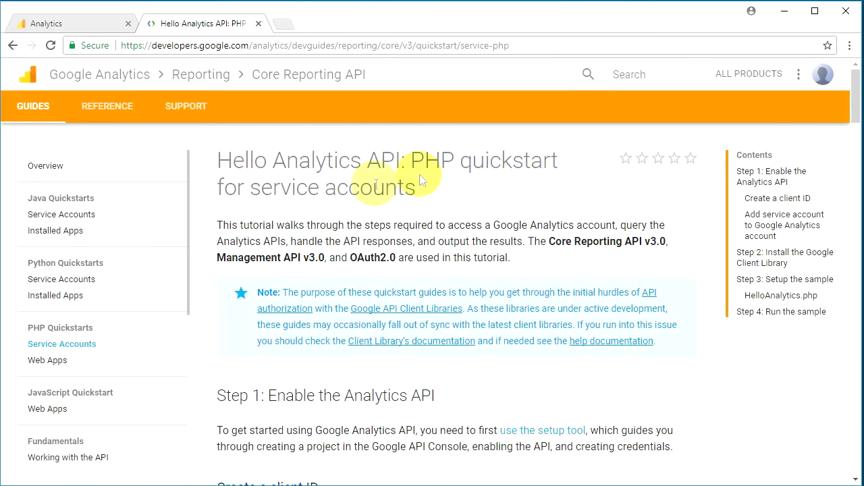
- Read through the PHP quickstart's four steps, including the client ID, client library and HelloAnalytics.php sample sections
{"action": "scroll", "coordinate": [454, 192], "scroll_direction": "down", "scroll_amount": 1}
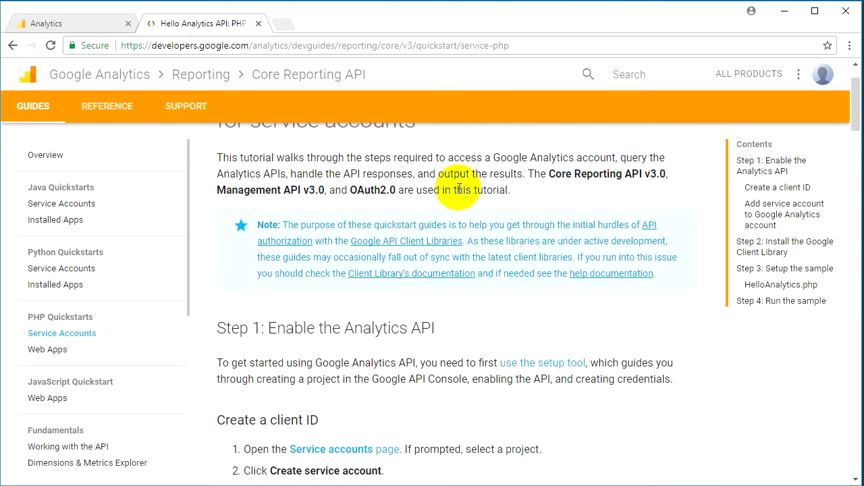
{"action": "scroll", "coordinate": [452, 297], "scroll_direction": "down", "scroll_amount": 1}
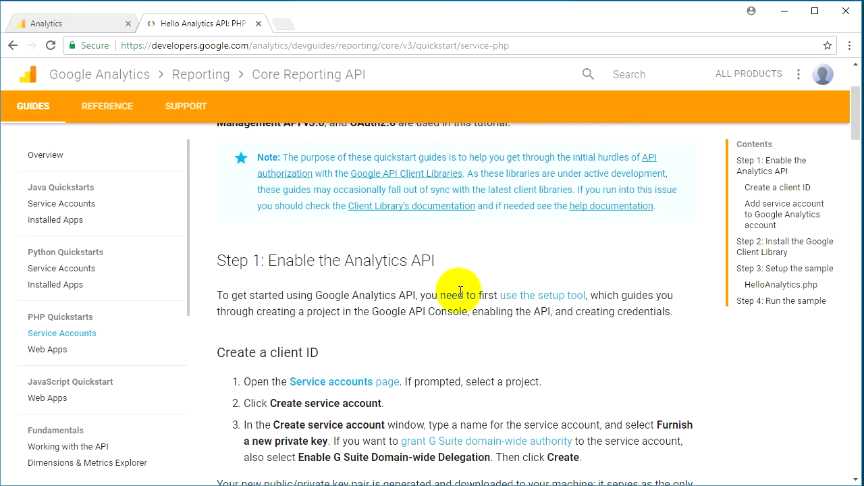
{"action": "scroll", "coordinate": [445, 294], "scroll_direction": "down", "scroll_amount": 1}
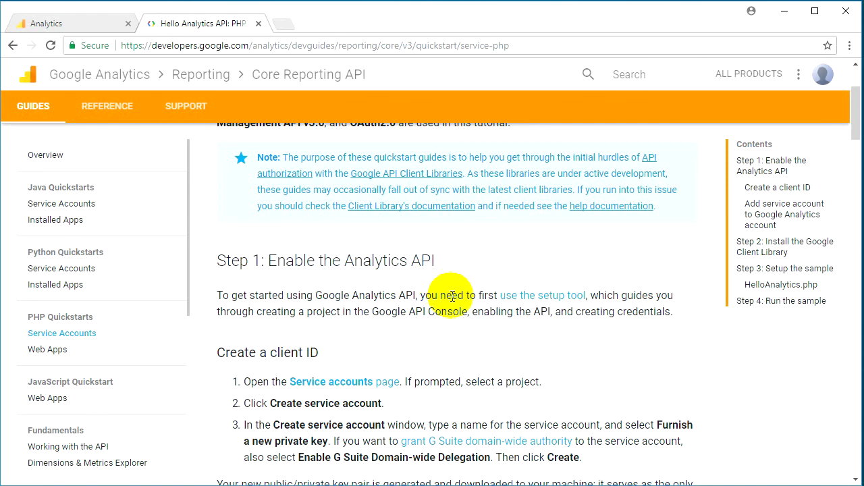
{"action": "scroll", "coordinate": [283, 329], "scroll_direction": "down", "scroll_amount": 3}
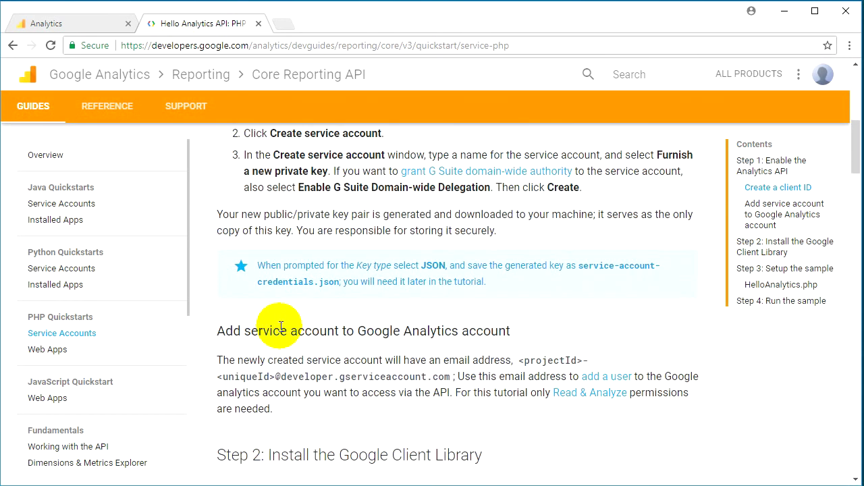
{"action": "scroll", "coordinate": [282, 327], "scroll_direction": "down", "scroll_amount": 1}
{"action": "scroll", "coordinate": [285, 325], "scroll_direction": "down", "scroll_amount": 1}
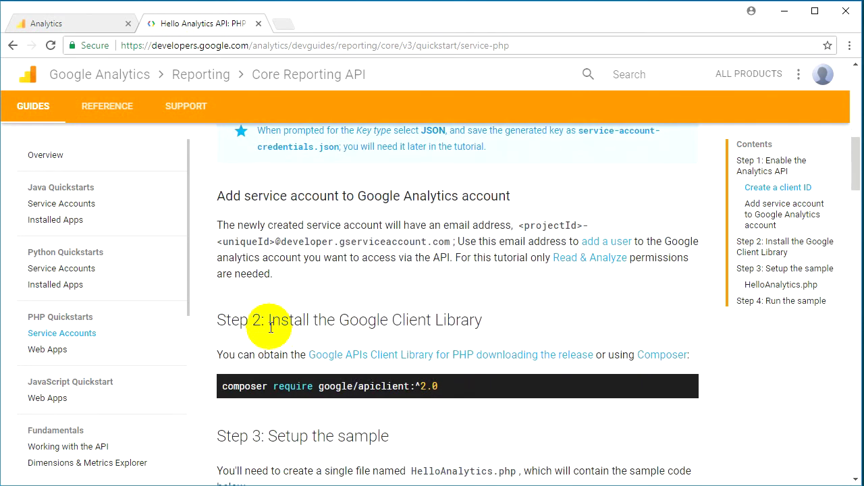
{"action": "scroll", "coordinate": [270, 327], "scroll_direction": "down", "scroll_amount": 2}
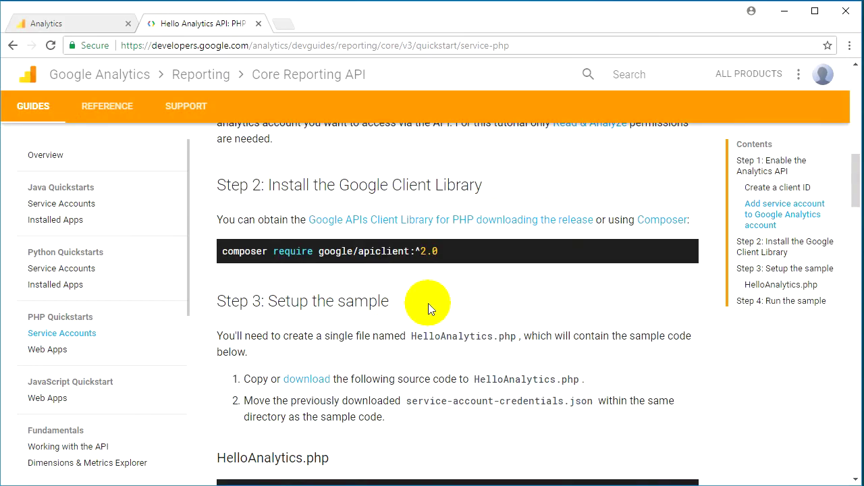
{"action": "scroll", "coordinate": [428, 305], "scroll_direction": "down", "scroll_amount": 3}
{"action": "scroll", "coordinate": [428, 304], "scroll_direction": "down", "scroll_amount": 10}
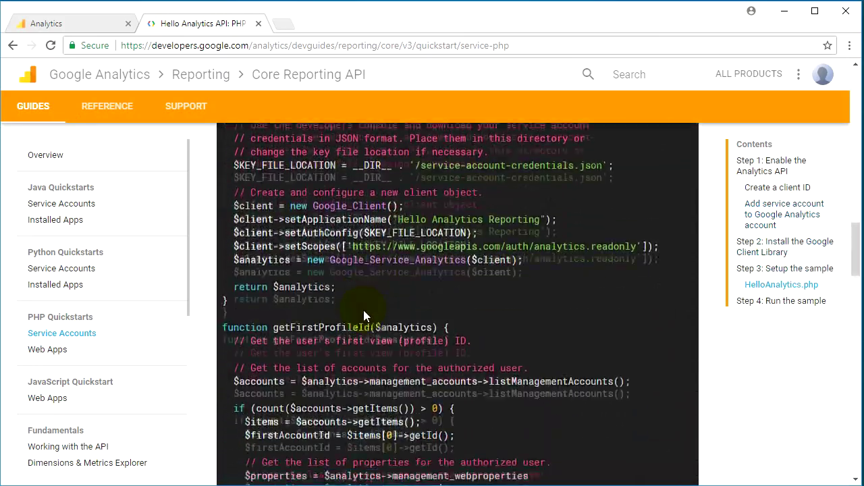
{"action": "scroll", "coordinate": [365, 310], "scroll_direction": "down", "scroll_amount": 9}
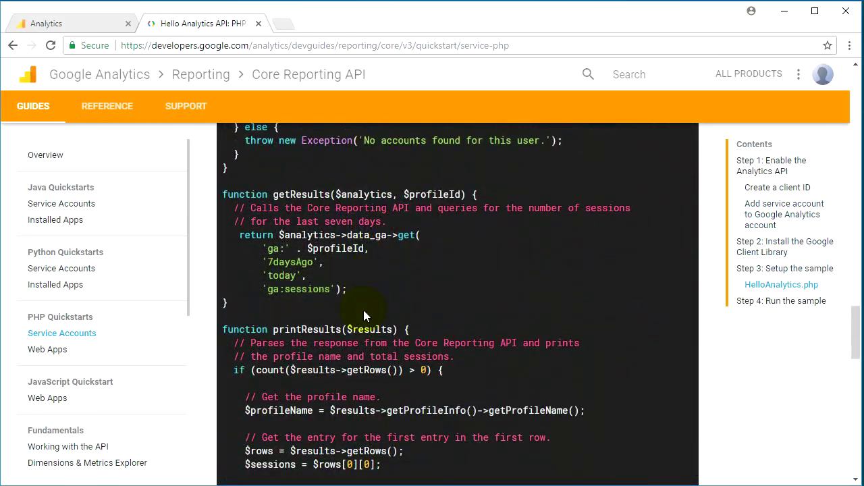
{"action": "scroll", "coordinate": [363, 314], "scroll_direction": "down", "scroll_amount": 2}
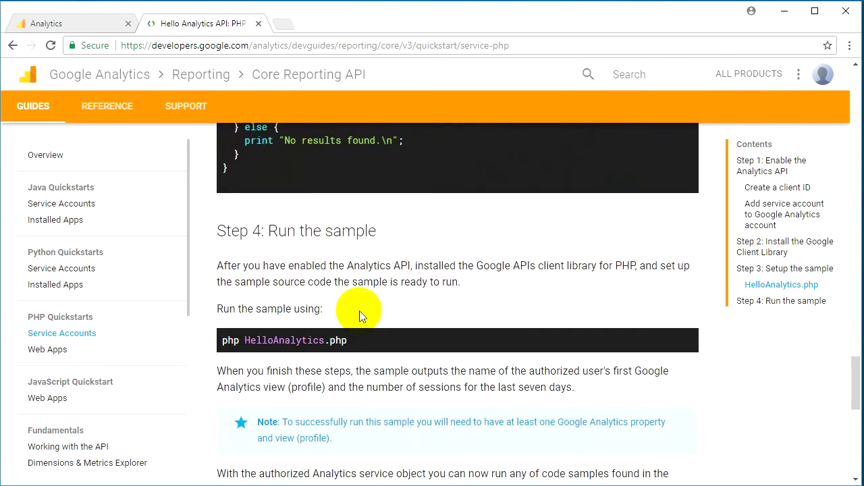
{"action": "scroll", "coordinate": [359, 314], "scroll_direction": "up", "scroll_amount": 5}
{"action": "scroll", "coordinate": [359, 316], "scroll_direction": "up", "scroll_amount": 18}
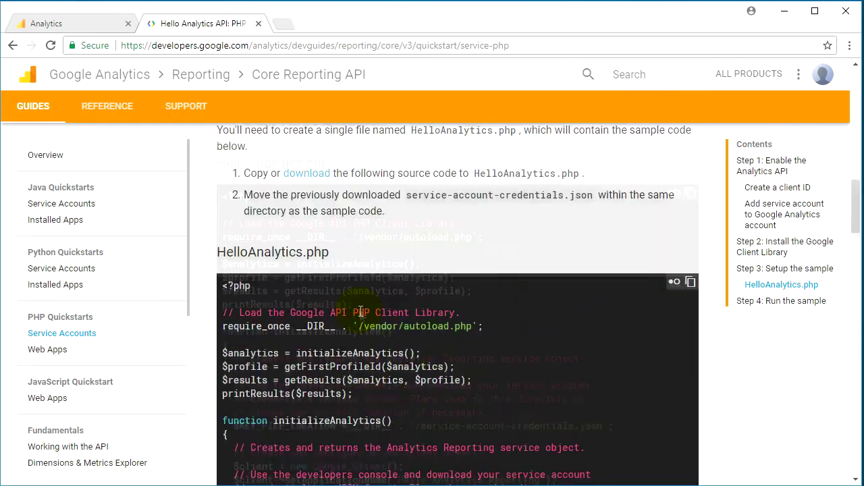
{"action": "scroll", "coordinate": [359, 316], "scroll_direction": "up", "scroll_amount": 5}
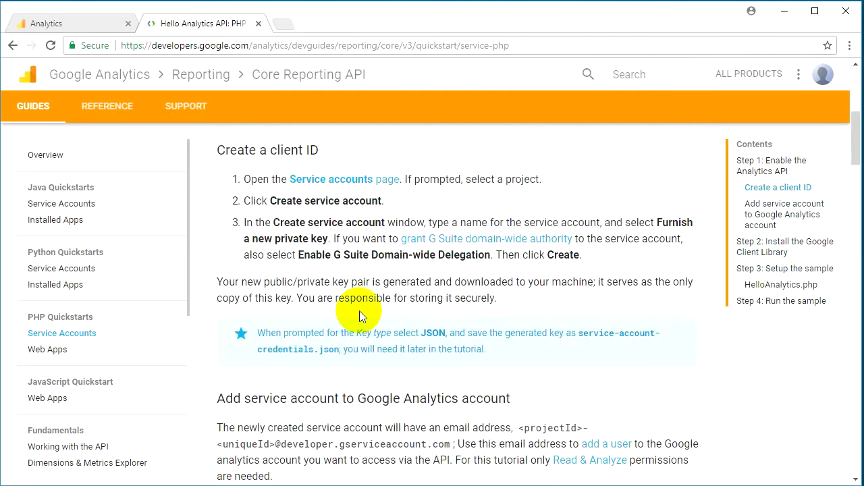
{"action": "scroll", "coordinate": [360, 314], "scroll_direction": "up", "scroll_amount": 5}
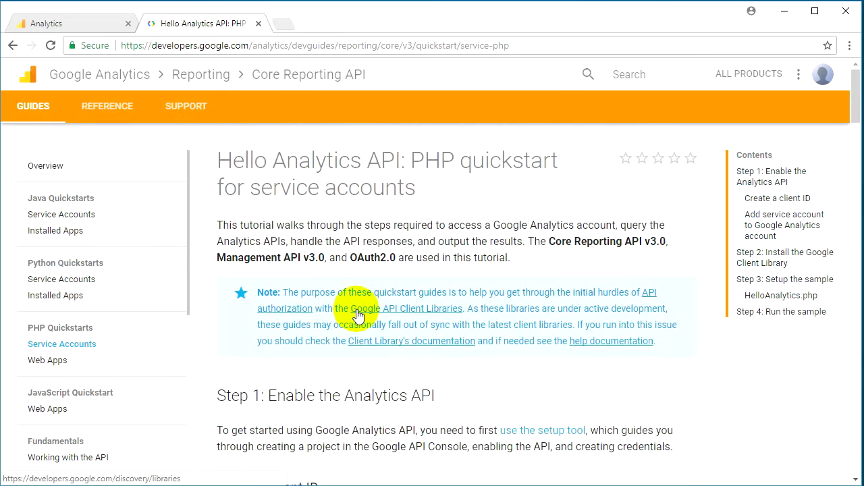
- Open the Service accounts page linked under "Create a client ID" in a new tab and switch to it
{"action": "scroll", "coordinate": [378, 249], "scroll_direction": "down", "scroll_amount": 3}
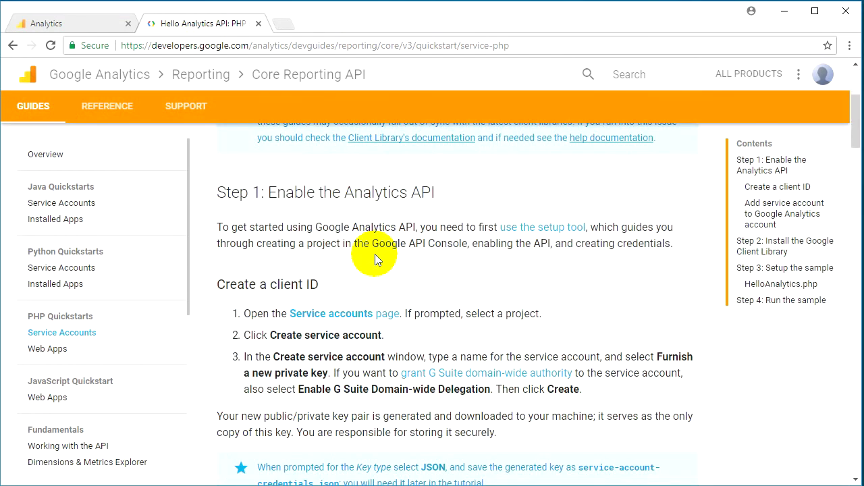
{"action": "left_click", "coordinate": [318, 319], "text": "ctrl"}
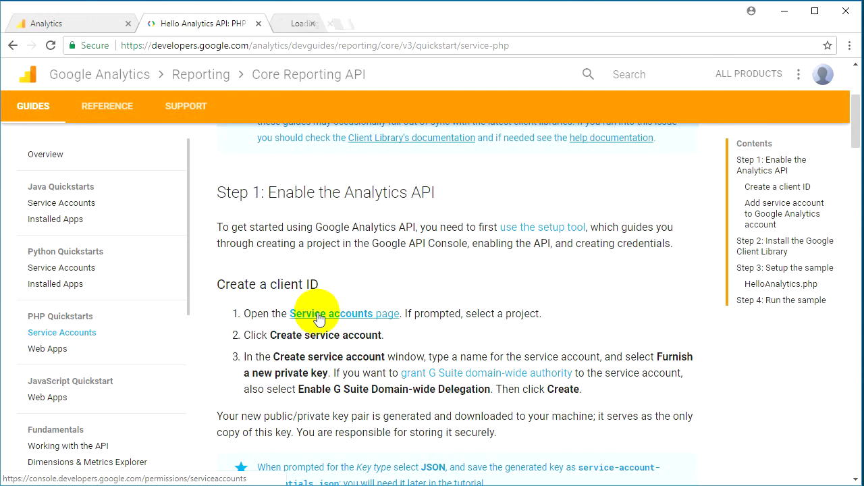
{"action": "left_click", "coordinate": [336, 25]}
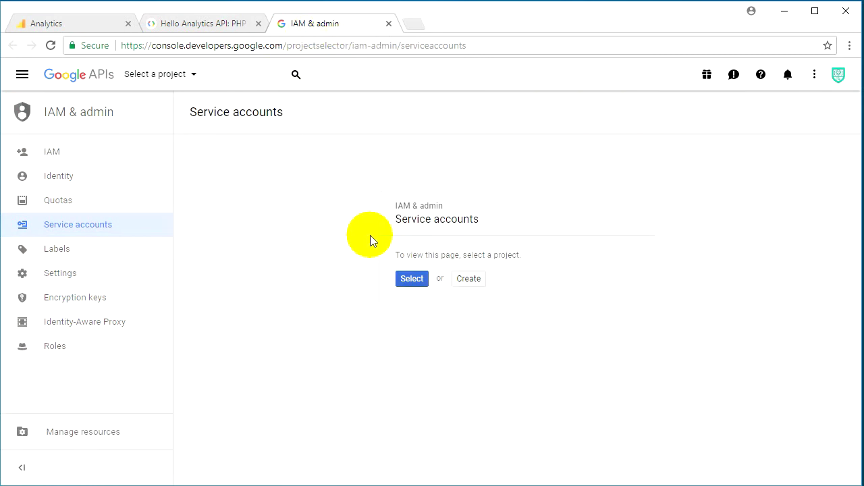
- Create a new Google APIs project named "GA tutorial PAI"
{"action": "left_click", "coordinate": [469, 279]}
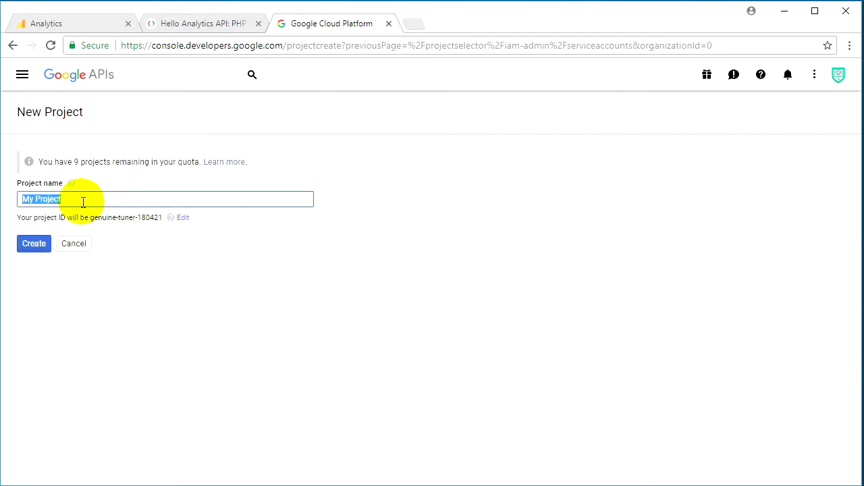
{"action": "type", "text": "GA "}
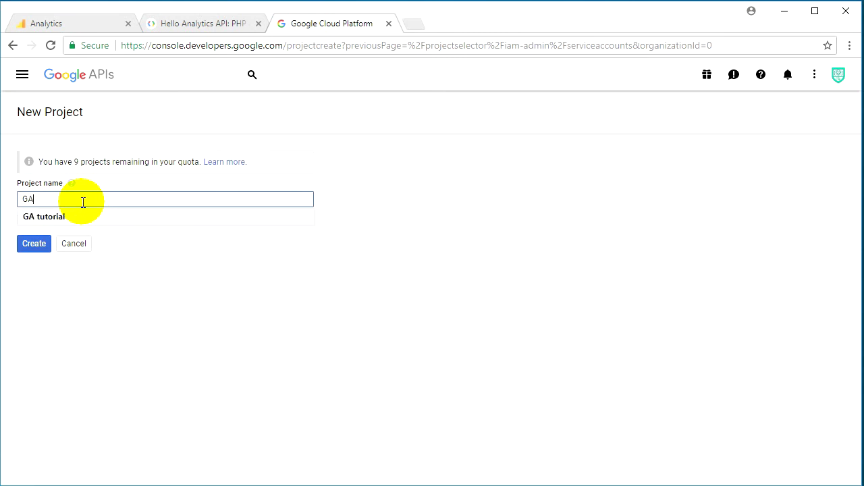
{"action": "type", "text": "turoial"}
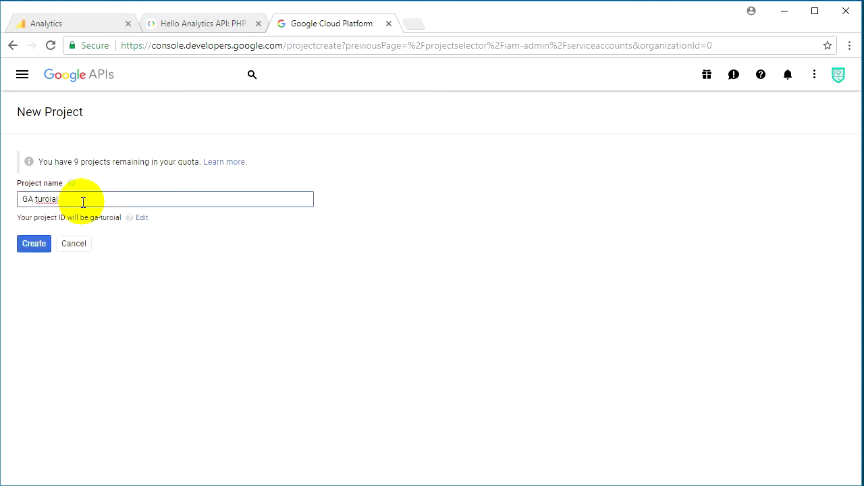
{"action": "type", "text": " PAI"}
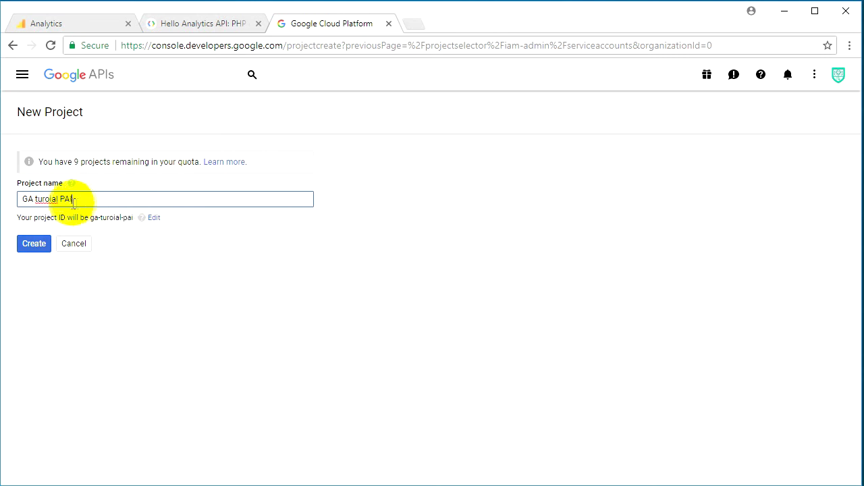
{"action": "double_click", "coordinate": [49, 198]}
{"action": "type", "text": "to"}
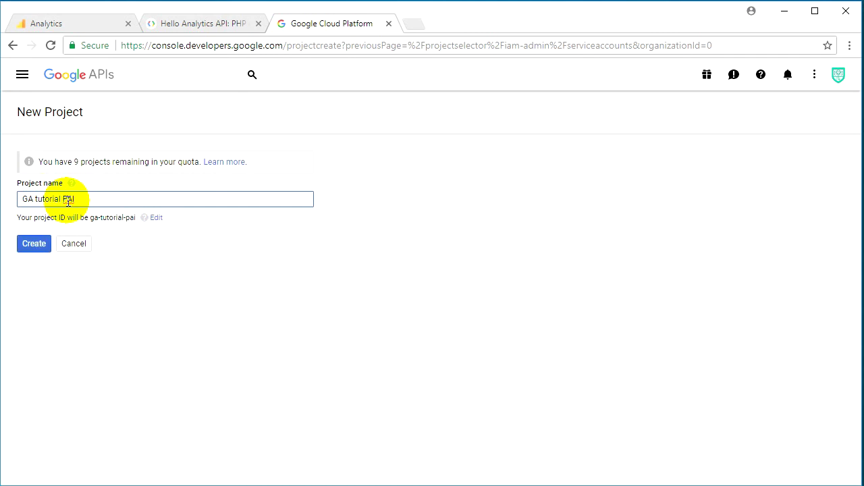
{"action": "left_click", "coordinate": [33, 244]}
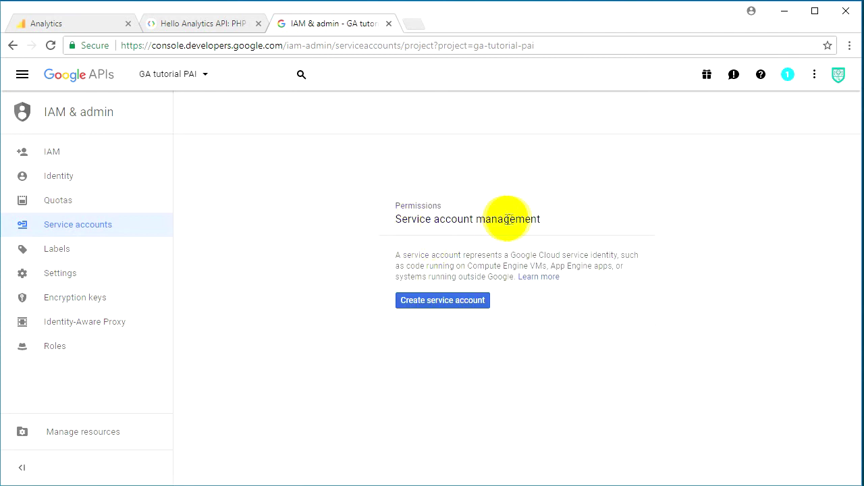
- Create a service account named "ga api" with a new private key of type JSON, and dismiss the confirmation
{"action": "left_click", "coordinate": [439, 303]}
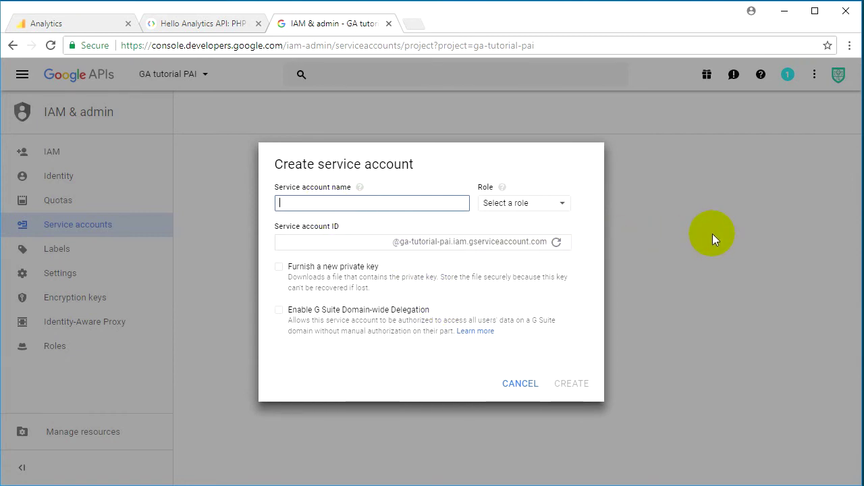
{"action": "type", "text": "ga"}
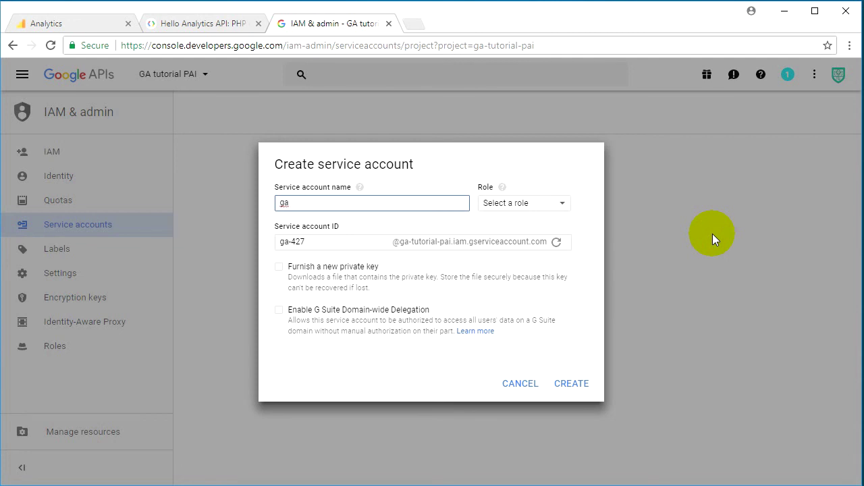
{"action": "type", "text": " api"}
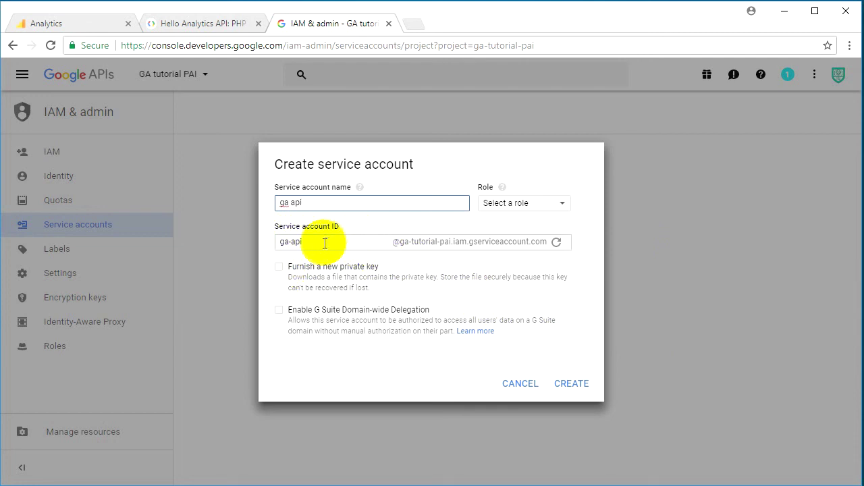
{"action": "left_click", "coordinate": [279, 271]}
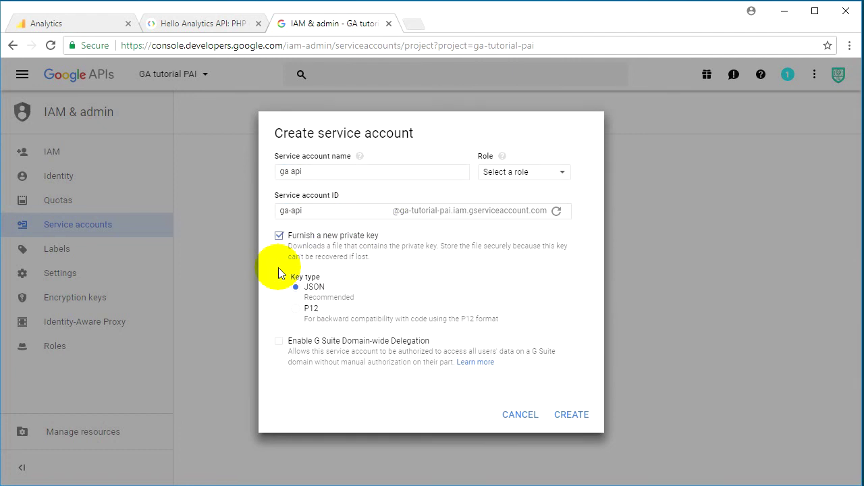
{"action": "left_click", "coordinate": [297, 287]}
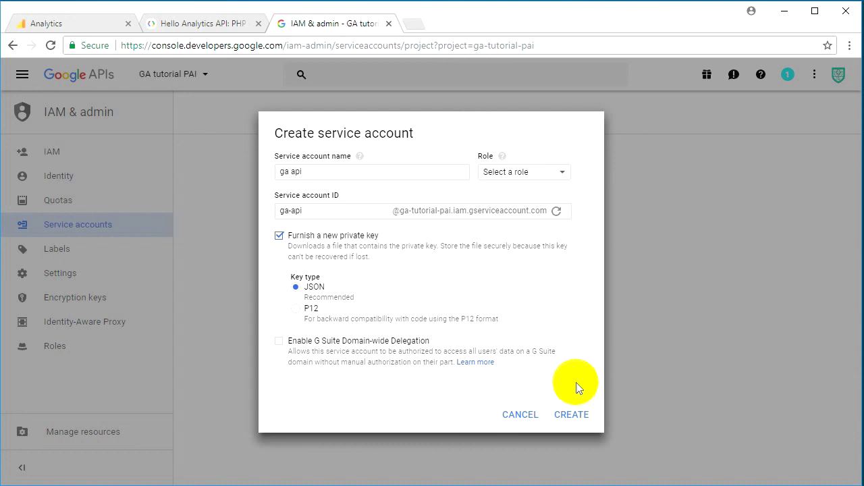
{"action": "left_click", "coordinate": [569, 414]}
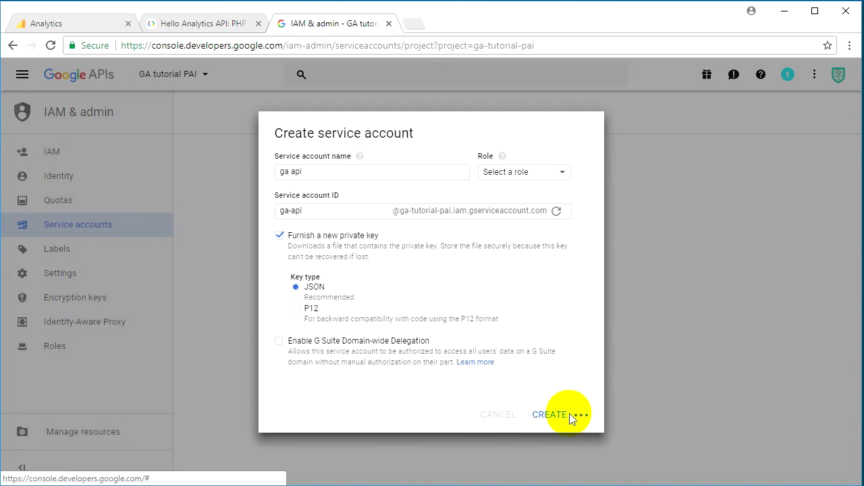
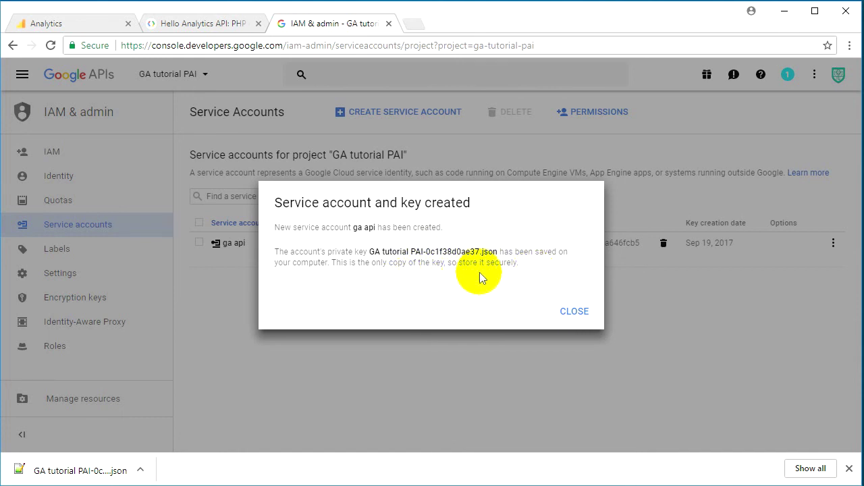
{"action": "left_click", "coordinate": [576, 313]}
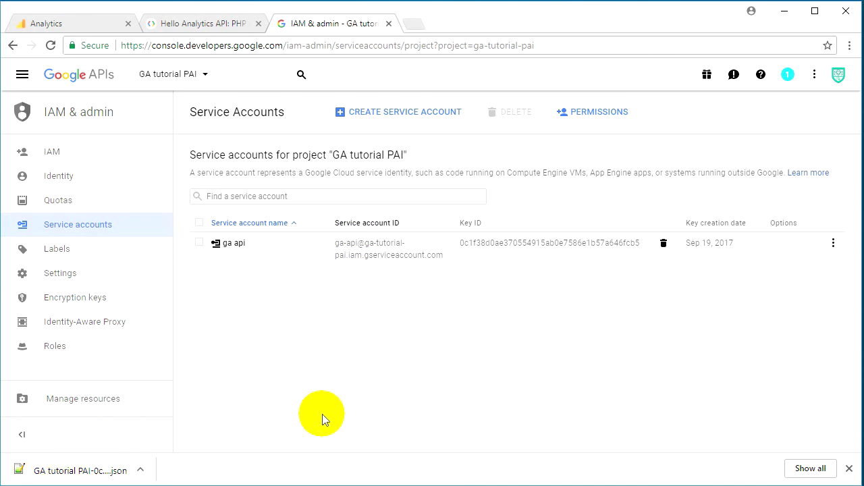
- Copy the downloaded GA tutorial JSON key file from Downloads and create a folder named "google" in C:\xampp\htdocs
{"action": "left_click", "coordinate": [77, 471]}
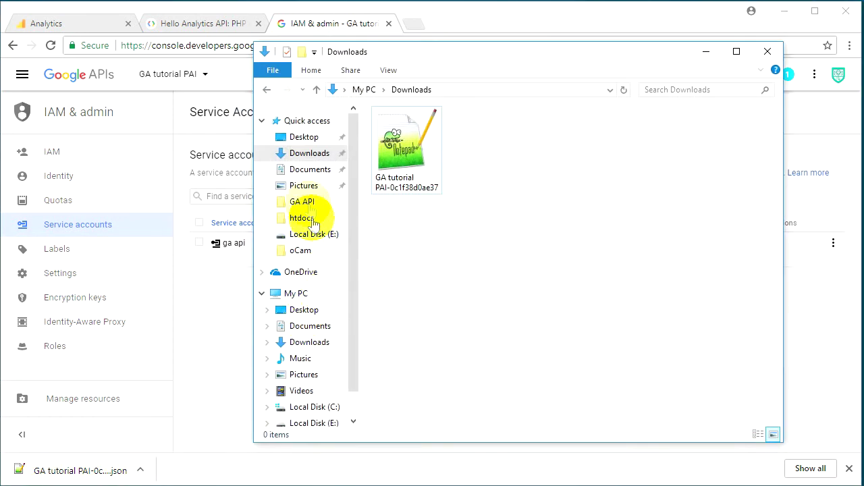
{"action": "left_click", "coordinate": [408, 165]}
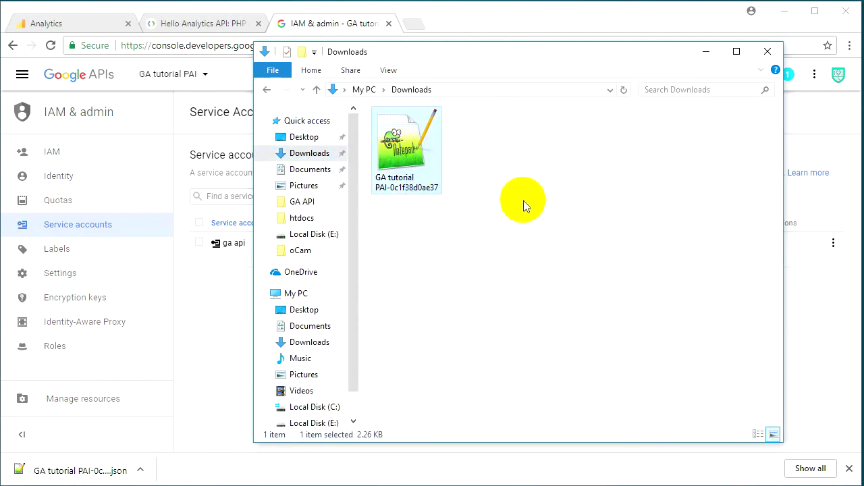
{"action": "left_click", "coordinate": [301, 219]}
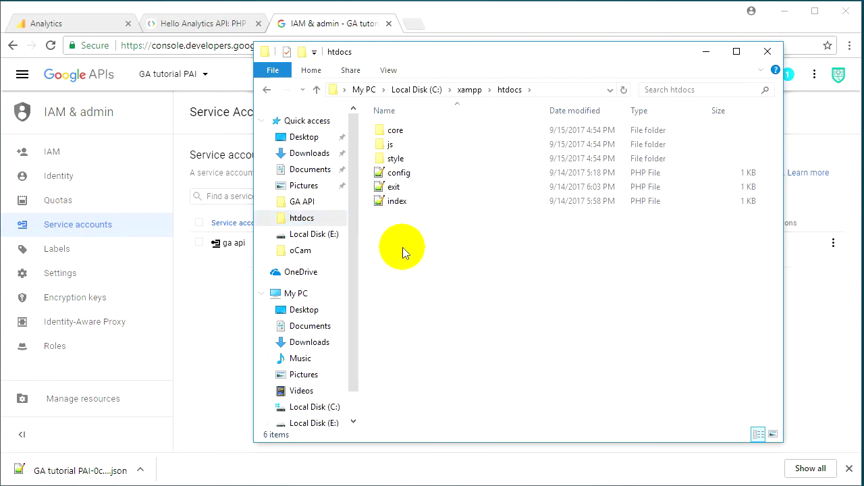
{"action": "key", "text": "ctrl+shift+n"}
{"action": "type", "text": "google"}
{"action": "key", "text": "Return"}
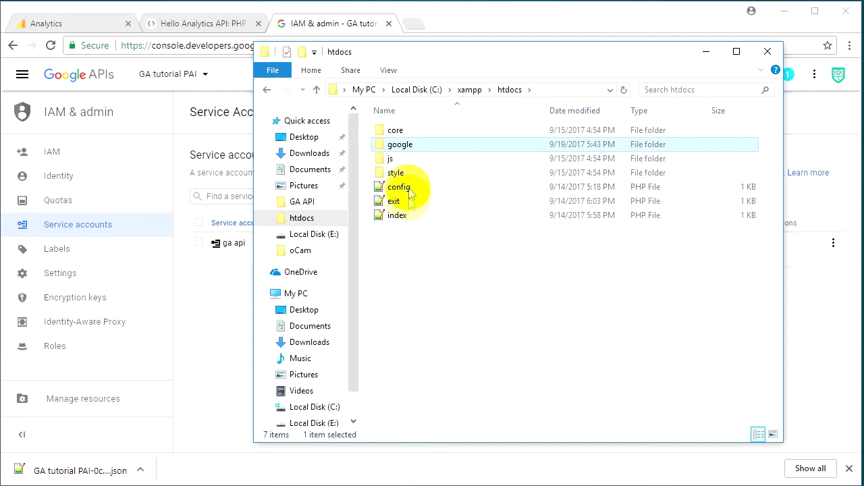
- Paste the JSON key file into the new google folder, return to htdocs and minimize the file window
{"action": "double_click", "coordinate": [395, 145]}
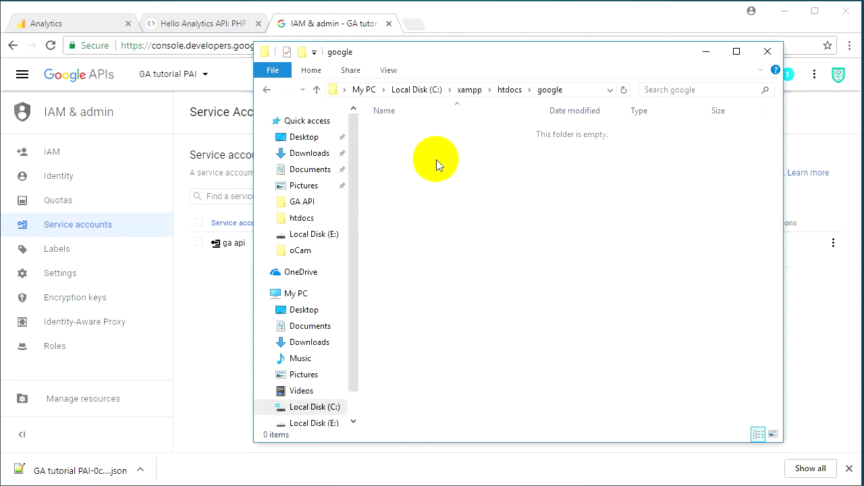
{"action": "key", "text": "ctrl+v"}
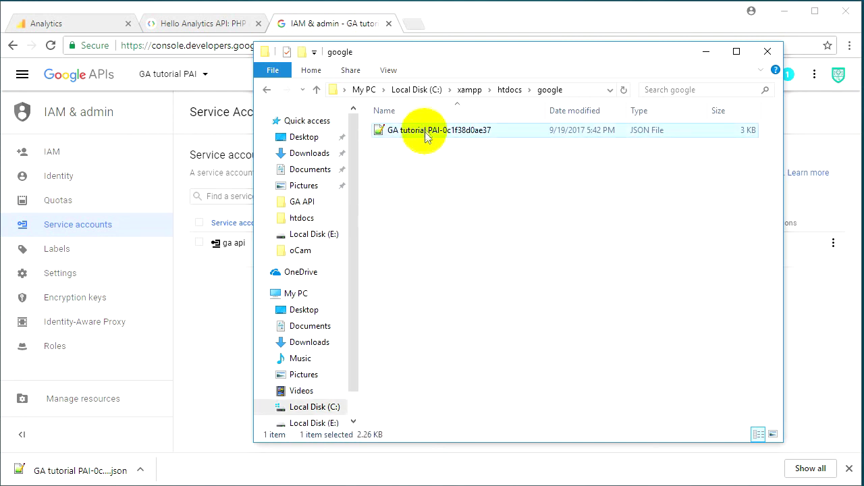
{"action": "left_click", "coordinate": [266, 90]}
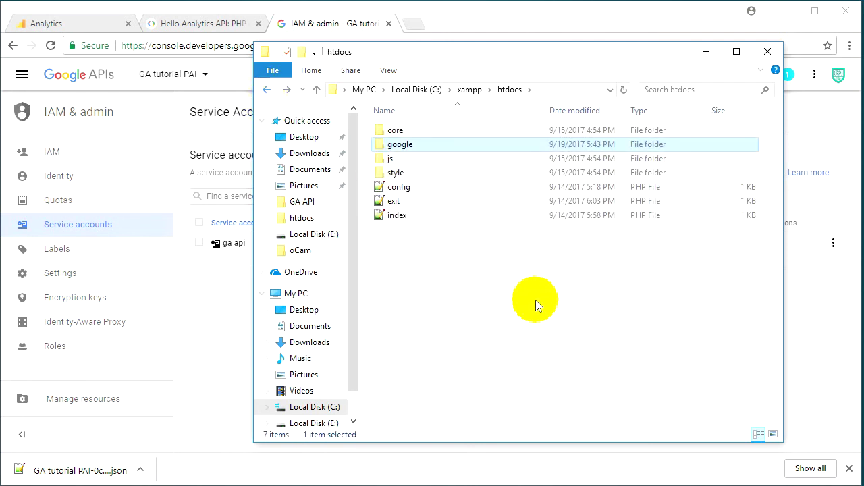
{"action": "left_click", "coordinate": [706, 51]}
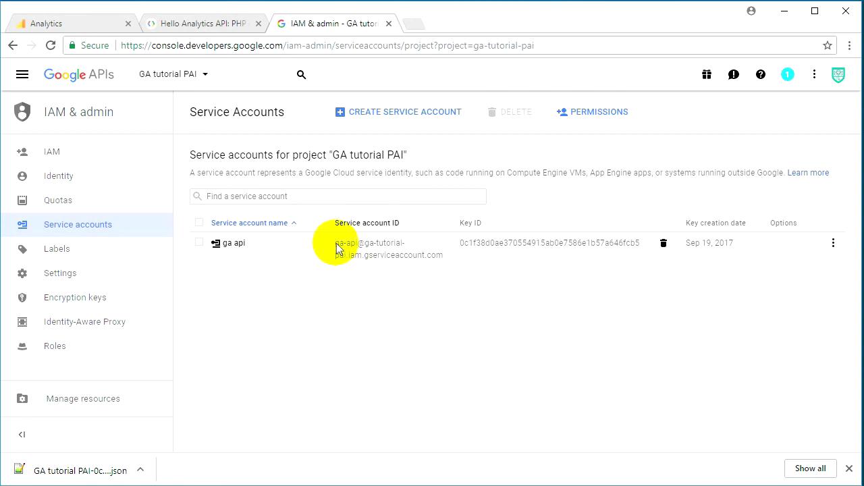
- Copy the ga api service account's ID and open the view-level User Management page in Google Analytics administration
{"action": "left_click_drag", "start_coordinate": [335, 243], "coordinate": [442, 257]}
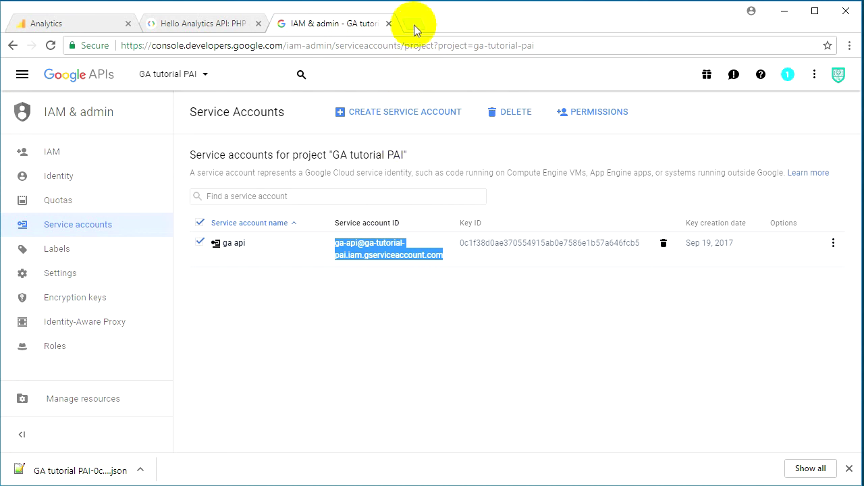
{"action": "left_click", "coordinate": [77, 24]}
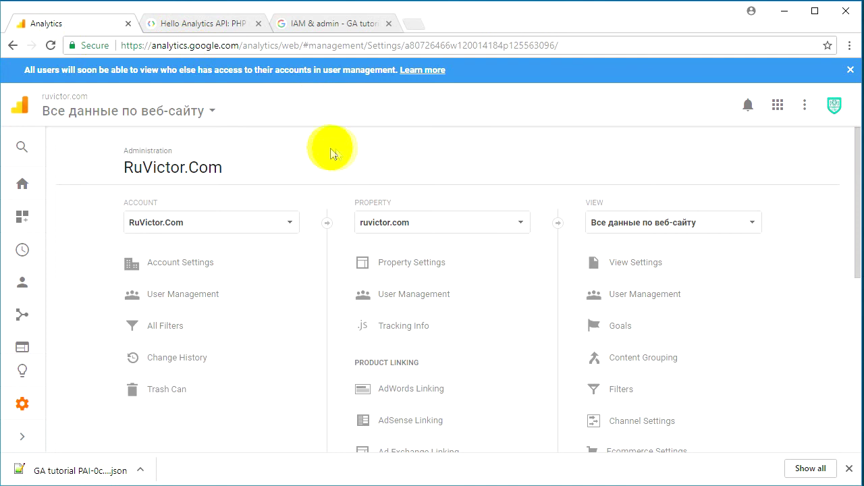
{"action": "left_click", "coordinate": [287, 45]}
{"action": "type", "text": "analy"}
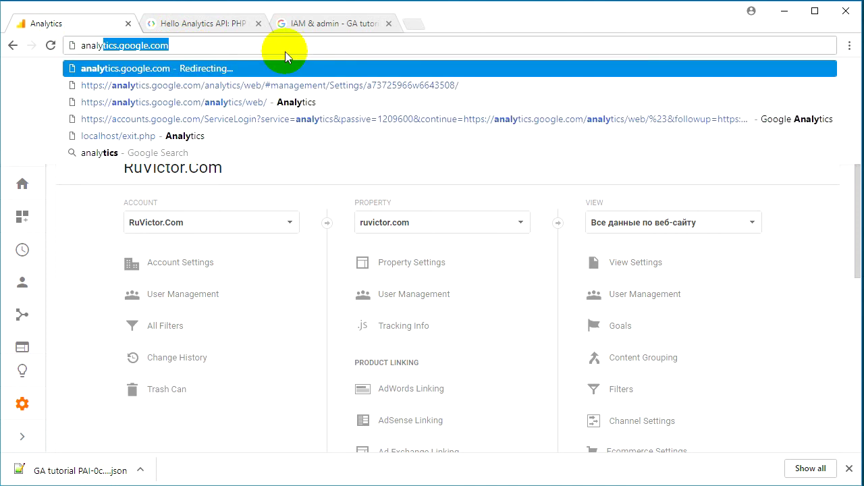
{"action": "key", "text": "Return"}
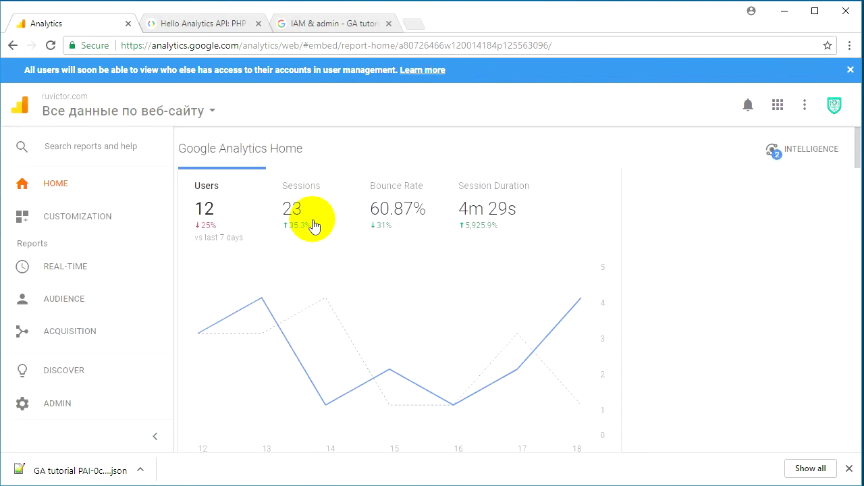
{"action": "left_click", "coordinate": [49, 406]}
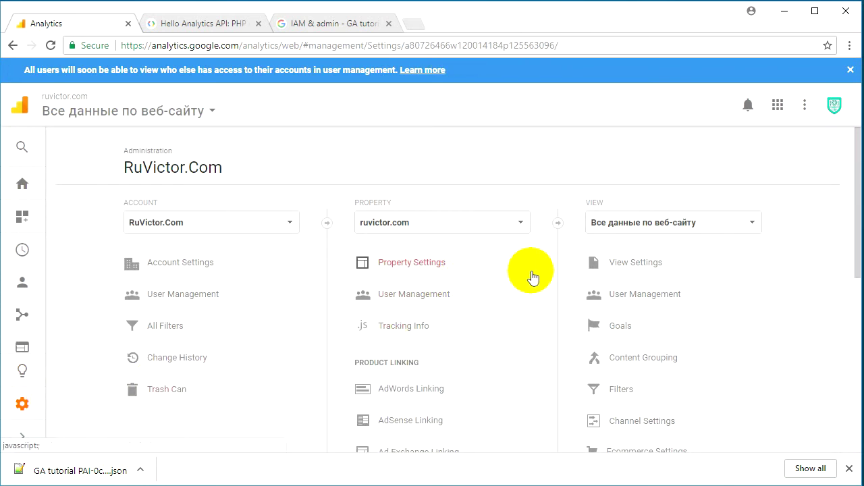
{"action": "scroll", "coordinate": [774, 312], "scroll_direction": "down", "scroll_amount": 1}
{"action": "scroll", "coordinate": [770, 307], "scroll_direction": "down", "scroll_amount": 1}
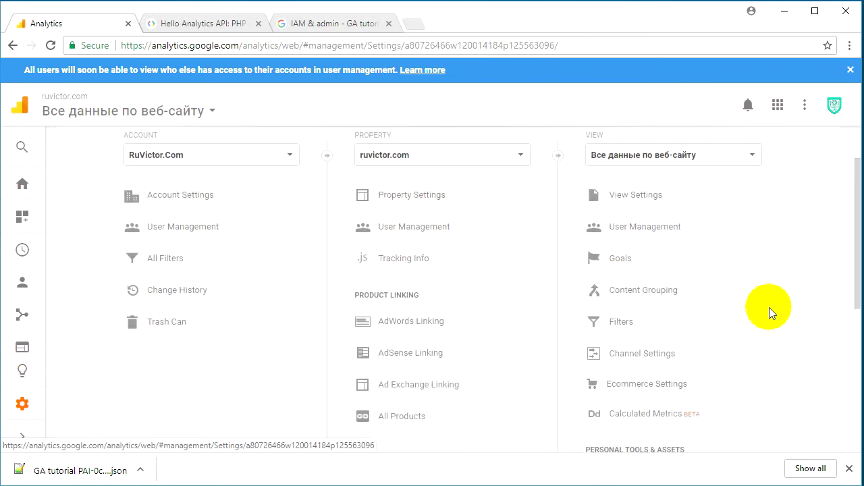
{"action": "left_click", "coordinate": [633, 227]}
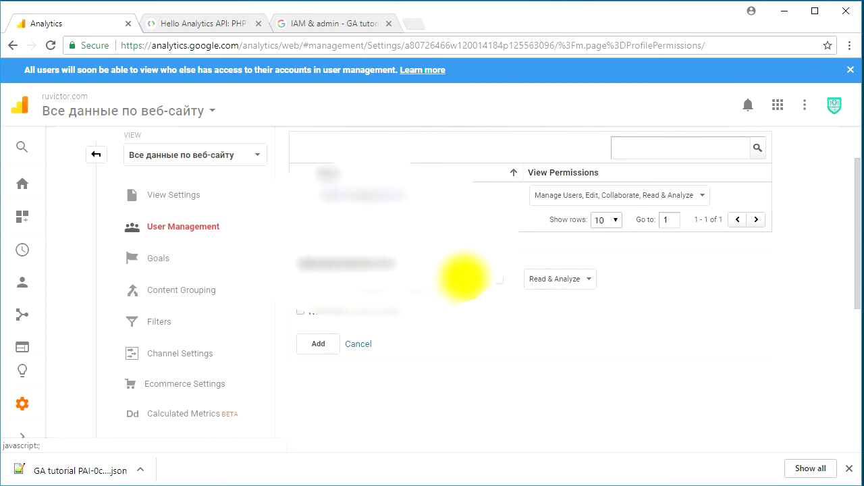
- Add the service account's e-mail as a user of the view with Read & Analyze permission
{"action": "left_click", "coordinate": [327, 27]}
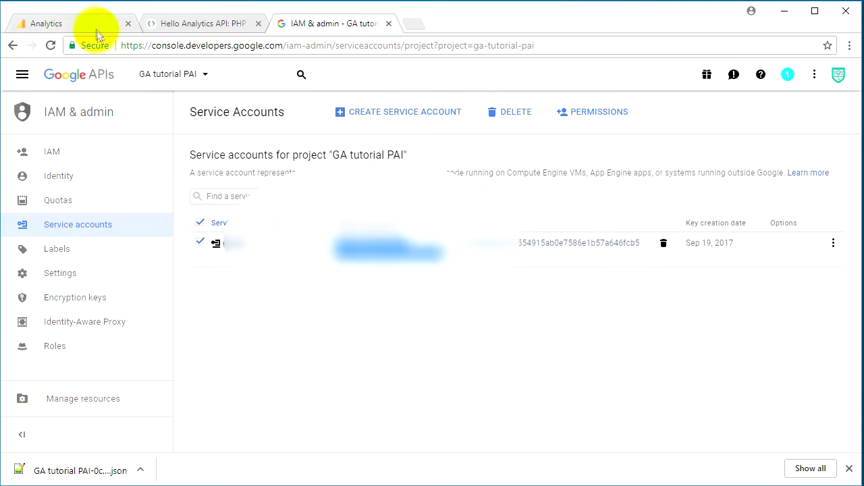
{"action": "left_click", "coordinate": [67, 24]}
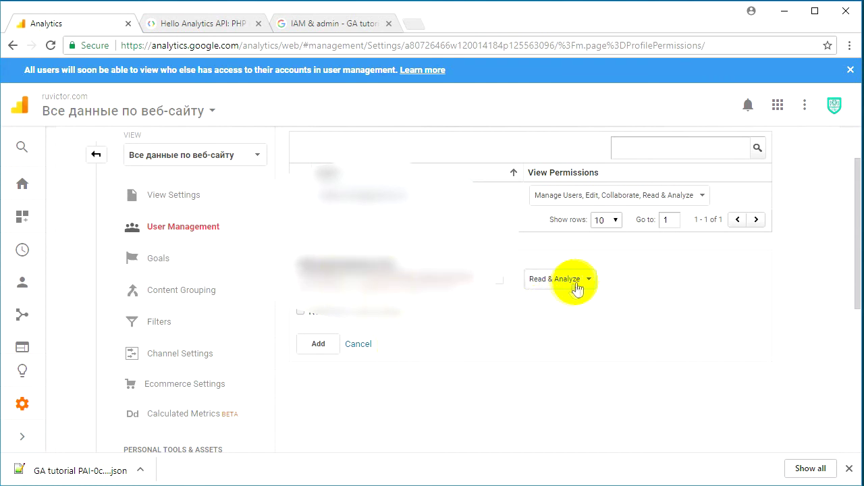
{"action": "left_click", "coordinate": [316, 346]}
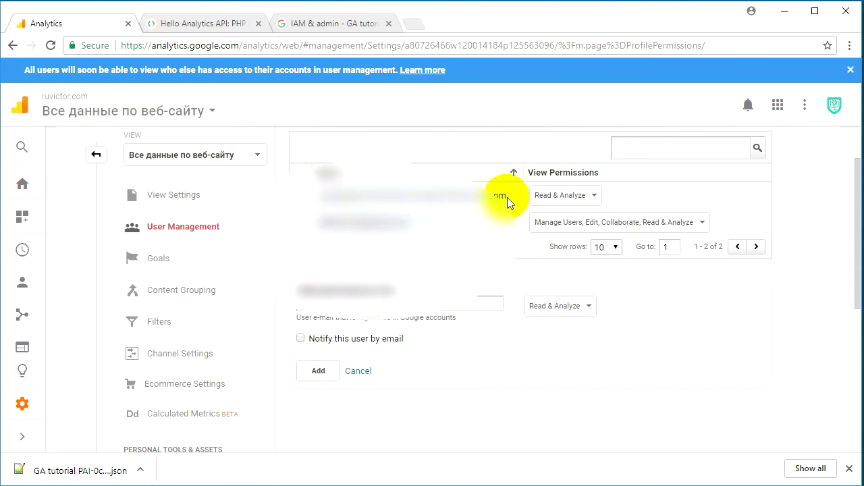
{"action": "scroll", "coordinate": [475, 223], "scroll_direction": "up", "scroll_amount": 1}
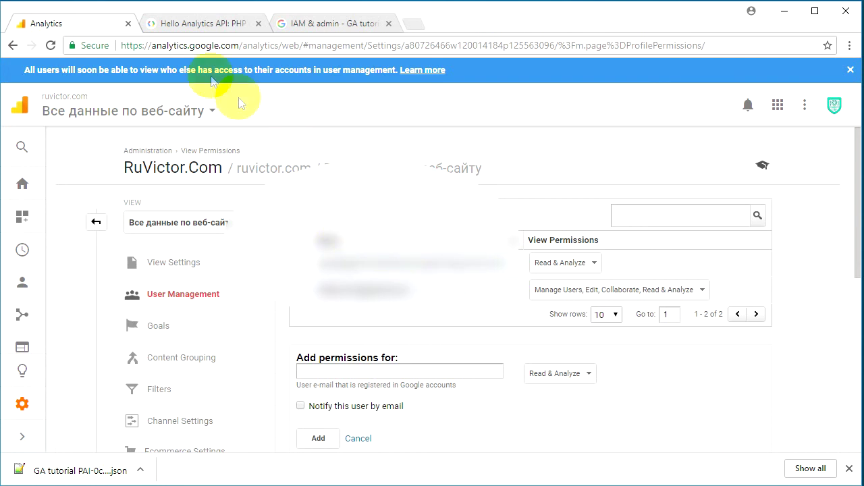
- Revisit the PHP quickstart, and search the web for "composer php download" to download Composer-Setup.exe from the Composer site
{"action": "left_click", "coordinate": [188, 23]}
{"action": "scroll", "coordinate": [438, 255], "scroll_direction": "down", "scroll_amount": 6}
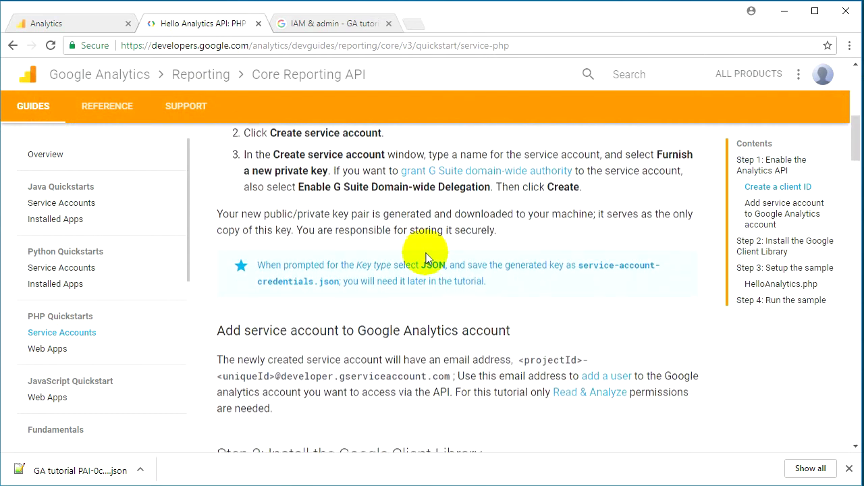
{"action": "scroll", "coordinate": [409, 251], "scroll_direction": "up", "scroll_amount": 3}
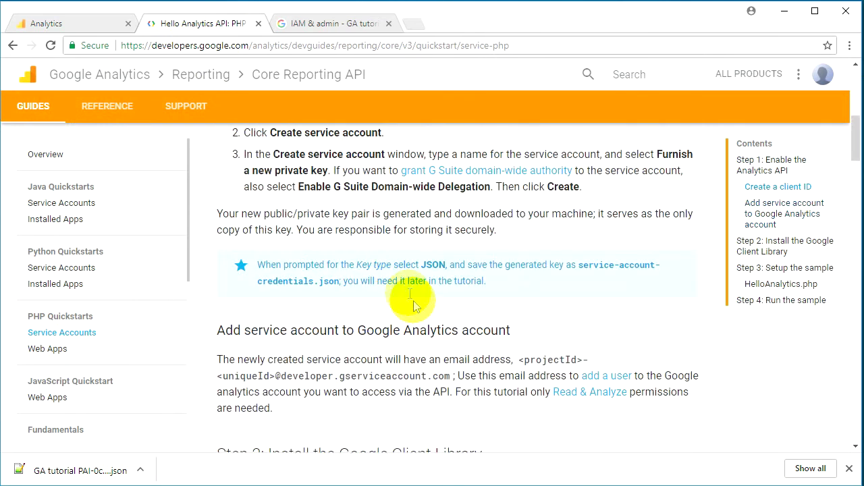
{"action": "left_click", "coordinate": [413, 26]}
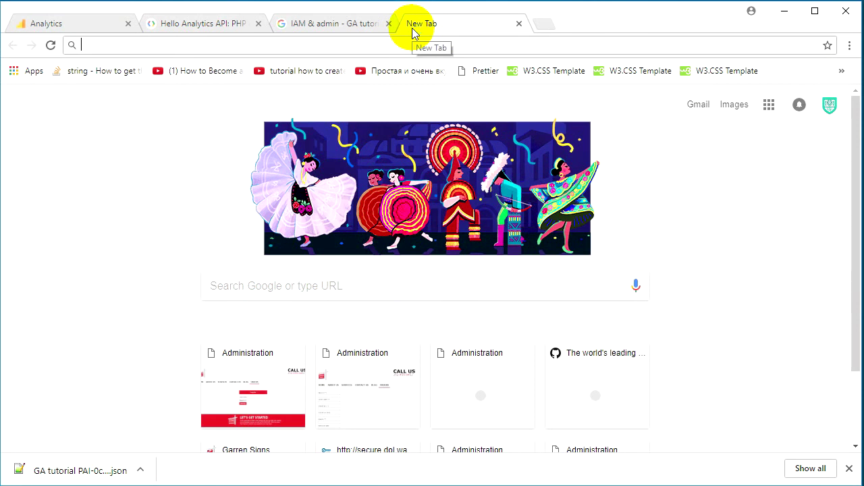
{"action": "type", "text": "composer "}
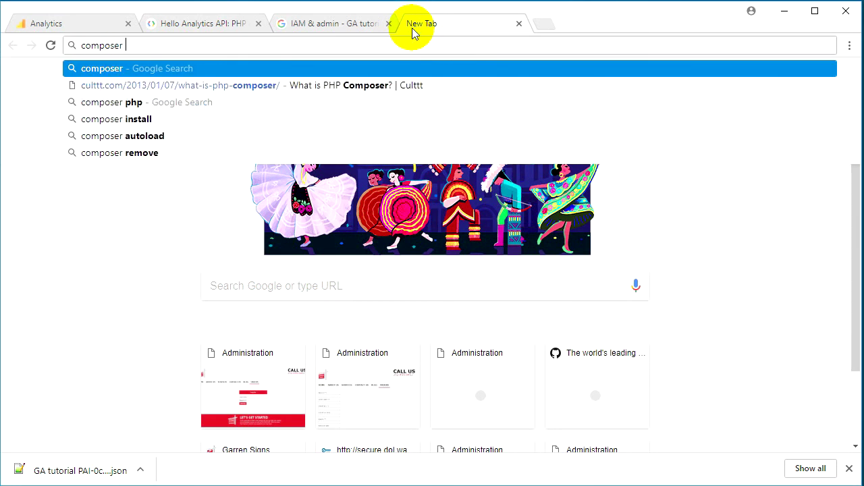
{"action": "type", "text": "php "}
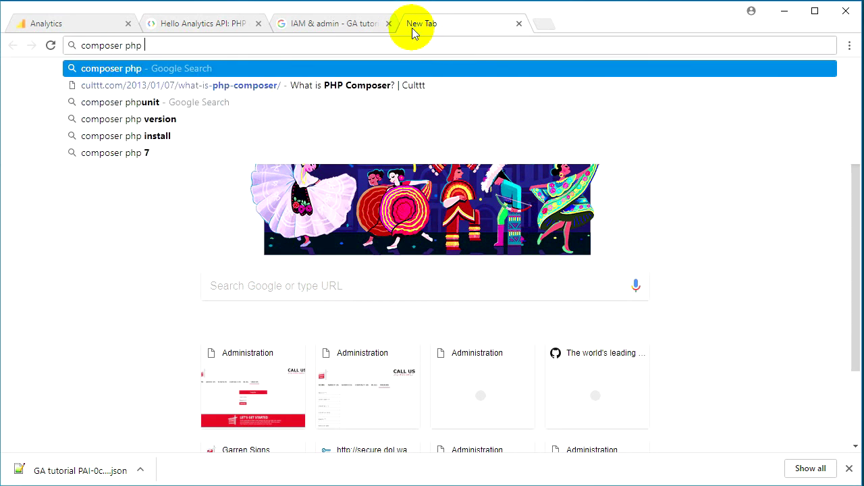
{"action": "type", "text": "downloa"}
{"action": "key", "text": "Return"}
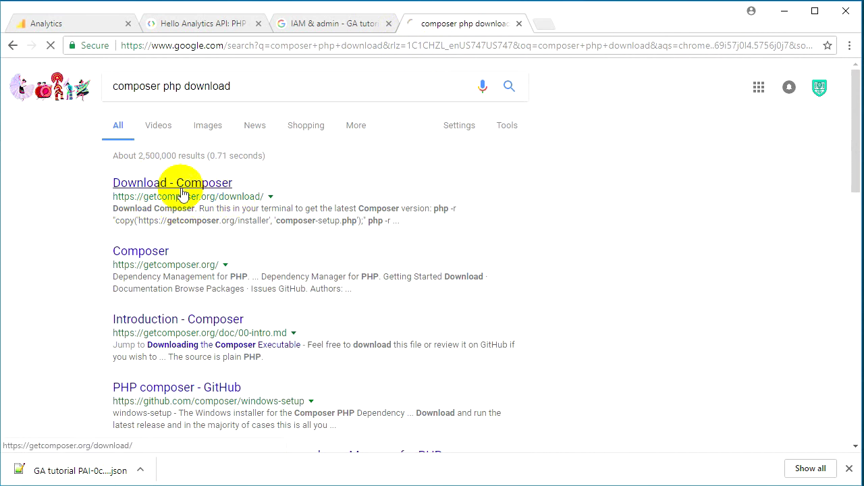
{"action": "left_click", "coordinate": [183, 191]}
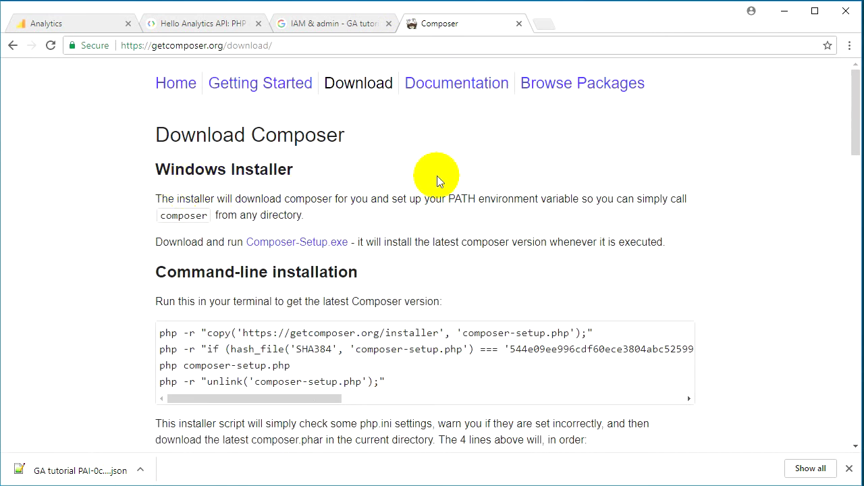
{"action": "left_click", "coordinate": [314, 243]}
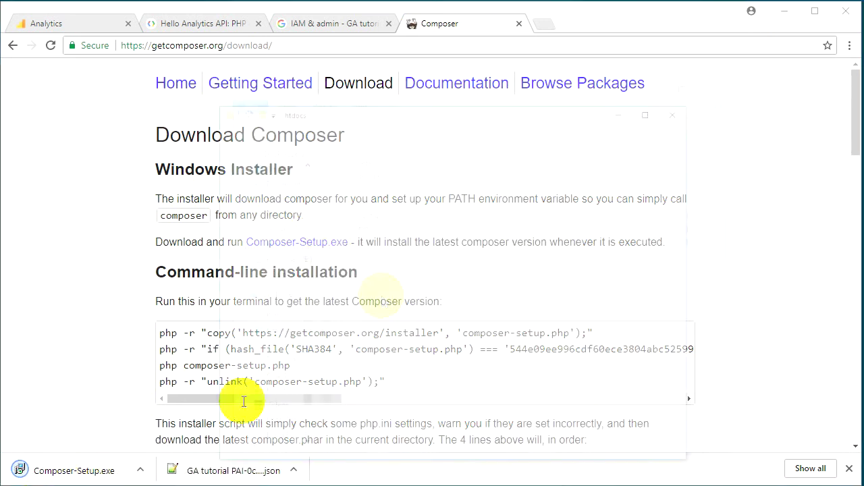
- Run Composer-Setup from Downloads, advance to its PHP settings check, cancel the installation and minimize the file window
{"action": "key", "text": "alt+Tab"}
{"action": "left_click", "coordinate": [302, 153]}
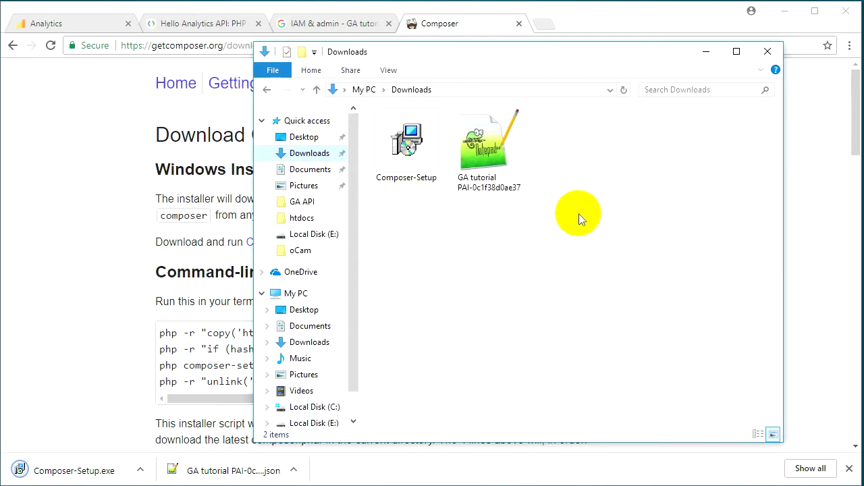
{"action": "left_click", "coordinate": [404, 145]}
{"action": "double_click", "coordinate": [403, 145]}
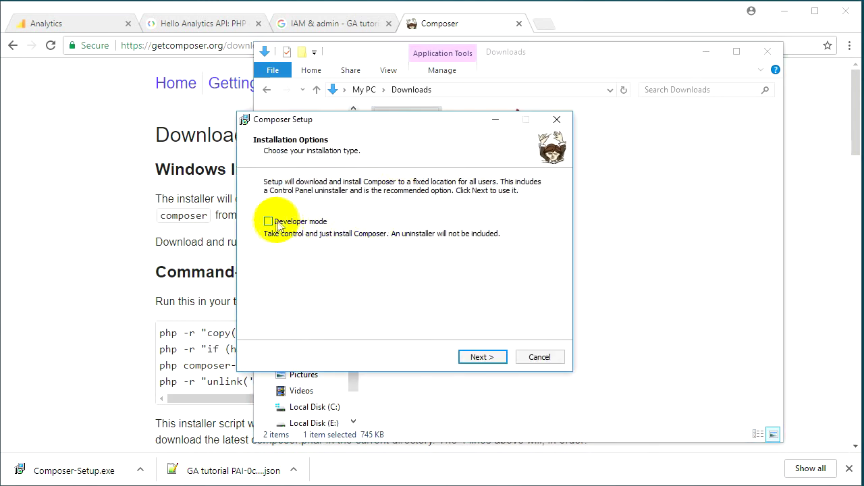
{"action": "left_click", "coordinate": [480, 358]}
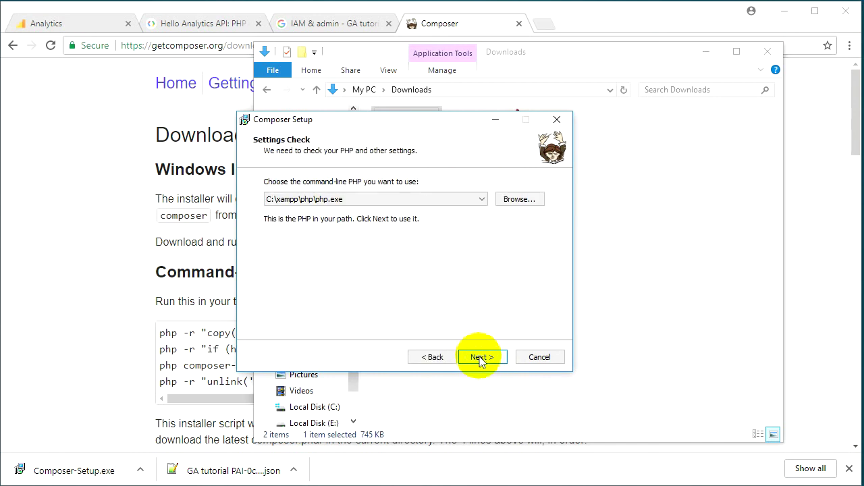
{"action": "left_click", "coordinate": [540, 359]}
{"action": "left_click", "coordinate": [466, 309]}
{"action": "left_click", "coordinate": [470, 323]}
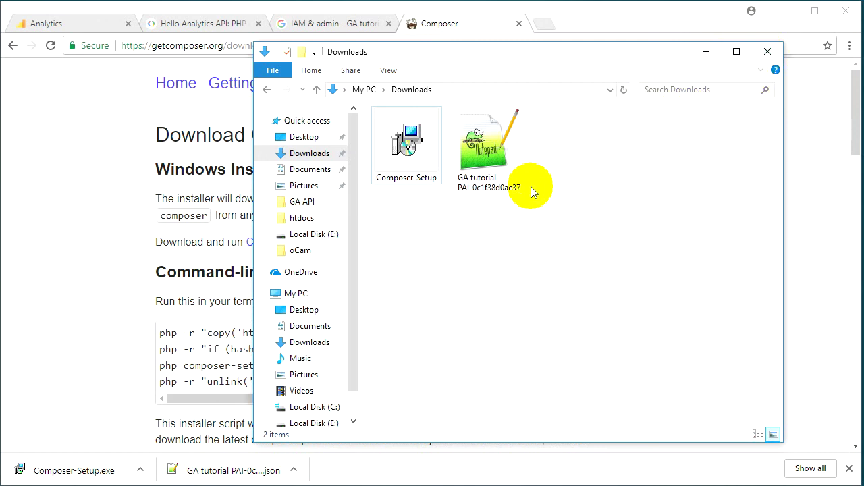
{"action": "left_click", "coordinate": [706, 51]}
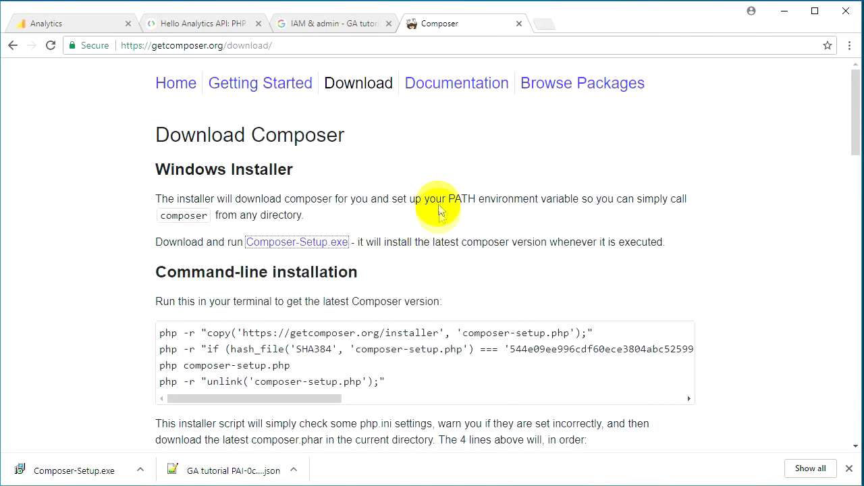
- Return to the PHP quickstart and read Step 2 on installing the Google Client Library with Composer
{"action": "left_click", "coordinate": [223, 26]}
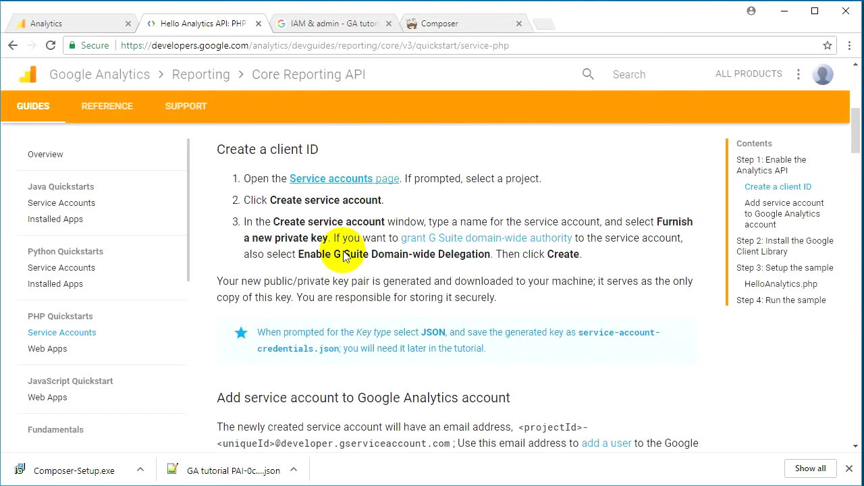
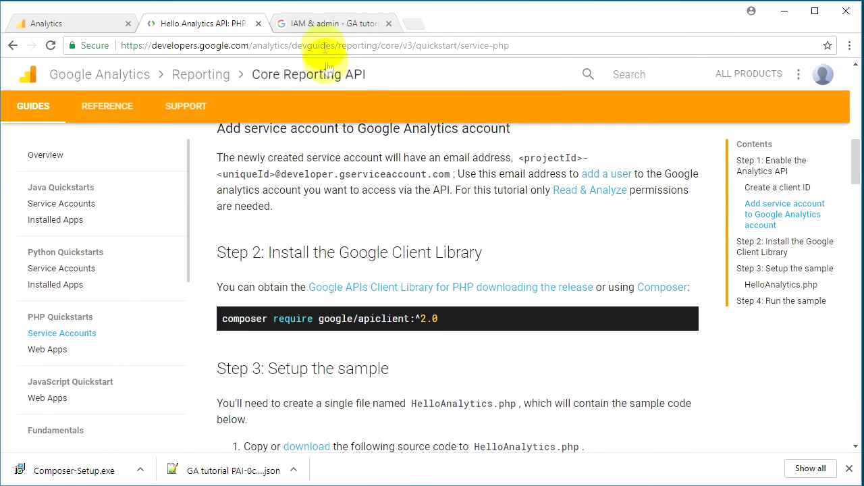
{"action": "left_click", "coordinate": [331, 23]}
{"action": "left_click", "coordinate": [209, 23]}
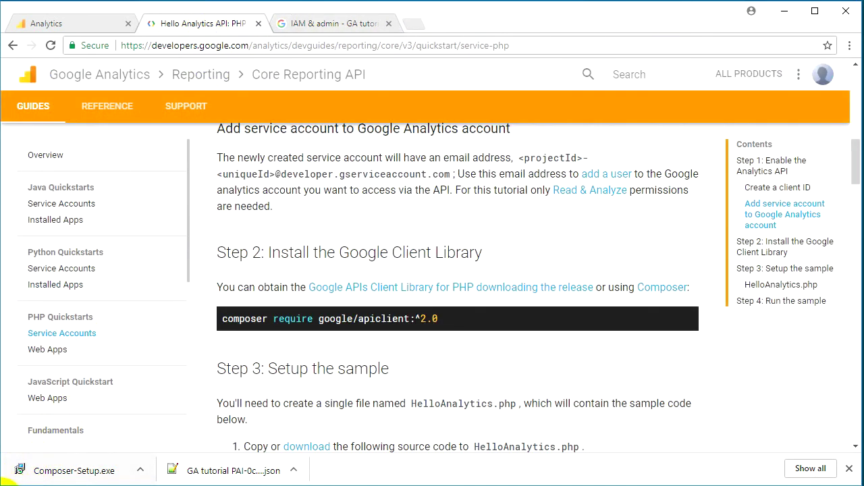
- Open a Command Prompt through the Run dialog with cmd and change the directory to C:\xampp\htdocs\google
{"action": "left_click", "coordinate": [41, 484]}
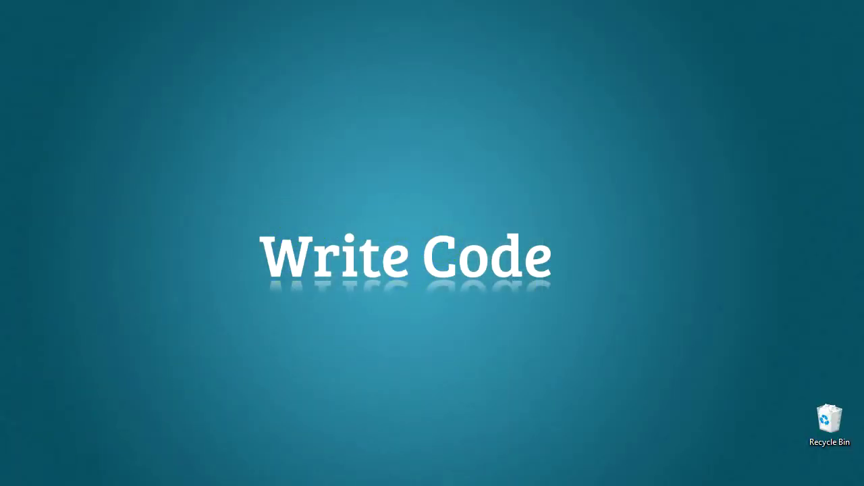
{"action": "key", "text": "super+x"}
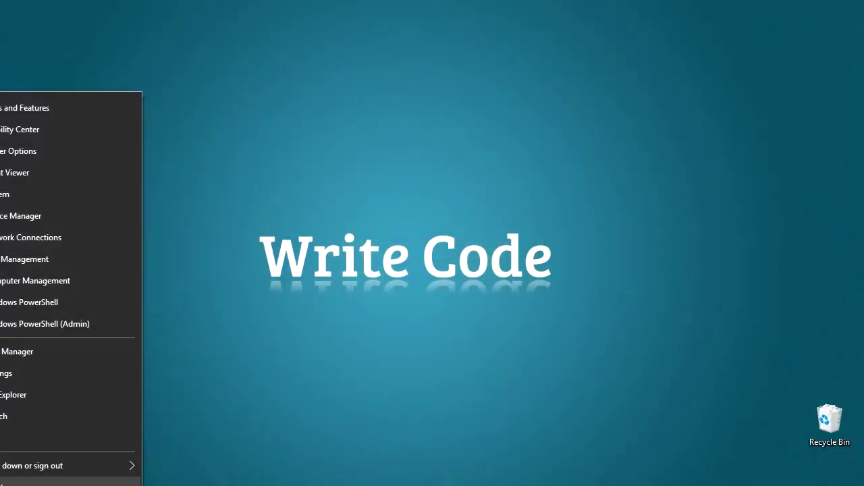
{"action": "left_click", "coordinate": [9, 443]}
{"action": "left_click_drag", "start_coordinate": [73, 356], "coordinate": [192, 282]}
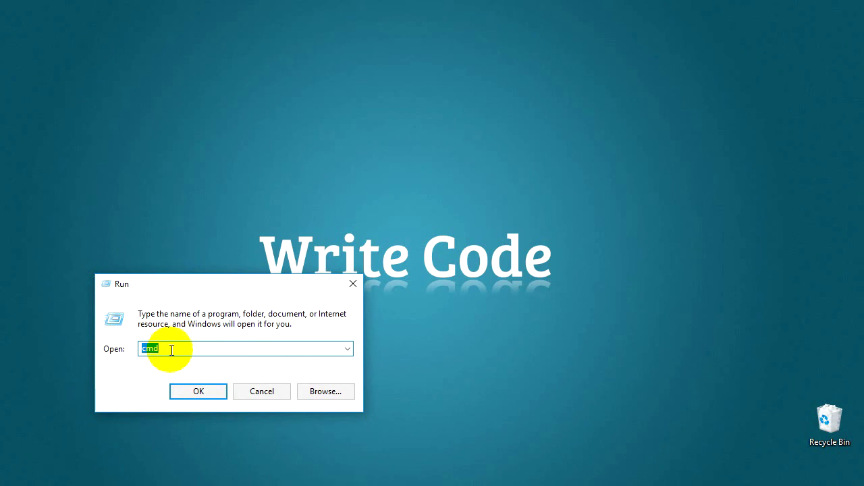
{"action": "key", "text": "Return"}
{"action": "left_click_drag", "start_coordinate": [217, 48], "coordinate": [412, 44]}
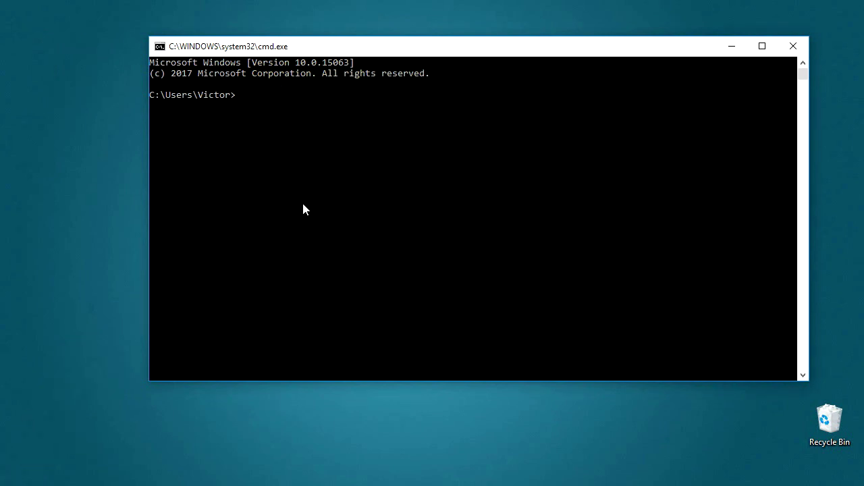
{"action": "type", "text": "cd C:\\xampp\\htdocs\\google"}
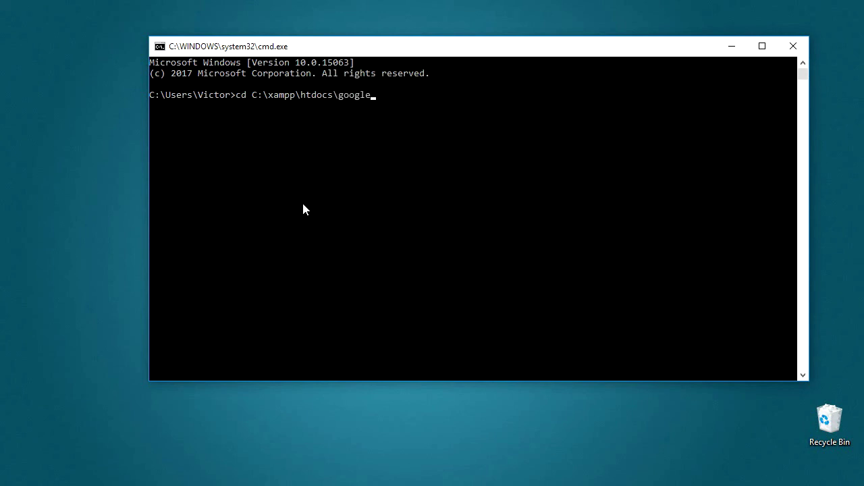
{"action": "key", "text": "Return"}
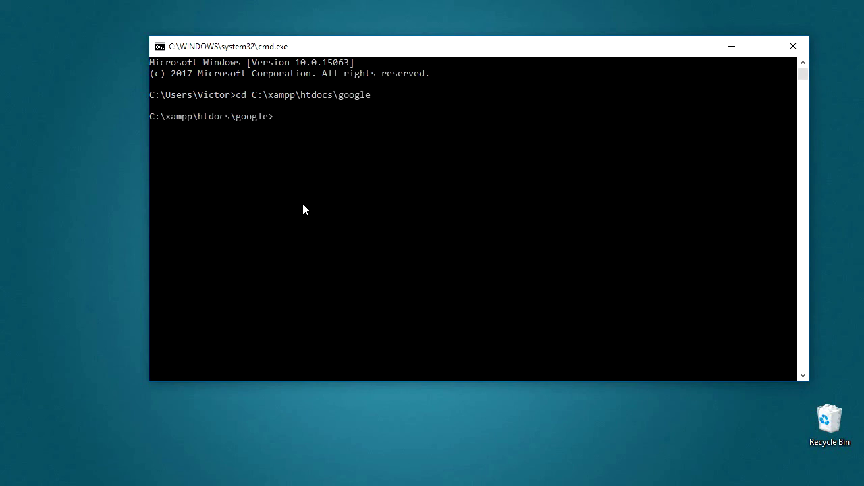
- Copy the command composer require google/apiclient:^2.0 from the quickstart's Step 2 and run it in the Command Prompt
{"action": "left_click", "coordinate": [7, 485]}
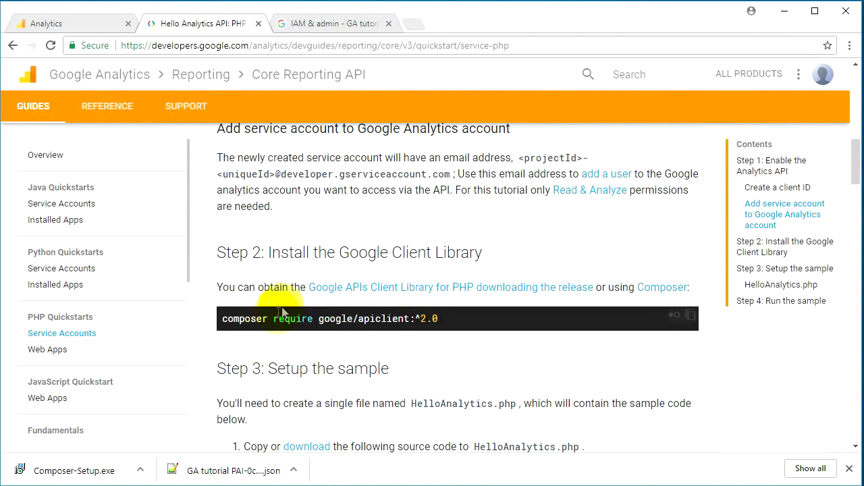
{"action": "scroll", "coordinate": [537, 361], "scroll_direction": "down", "scroll_amount": 1}
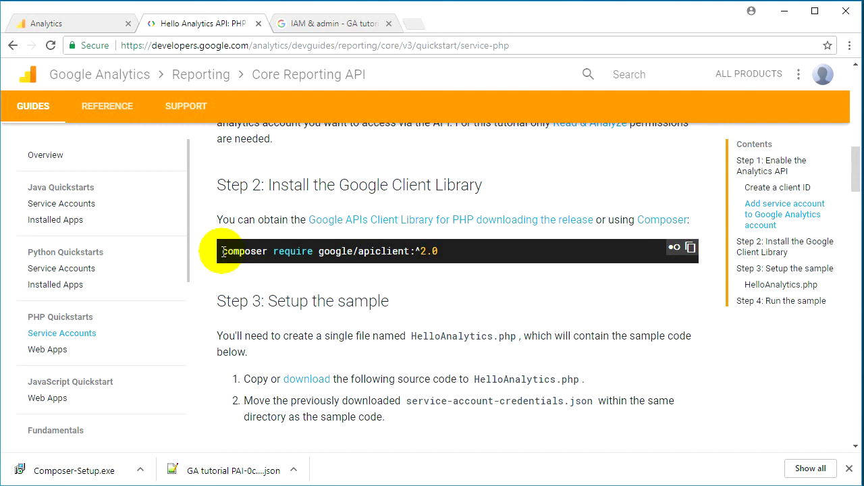
{"action": "left_click_drag", "start_coordinate": [223, 253], "coordinate": [439, 253]}
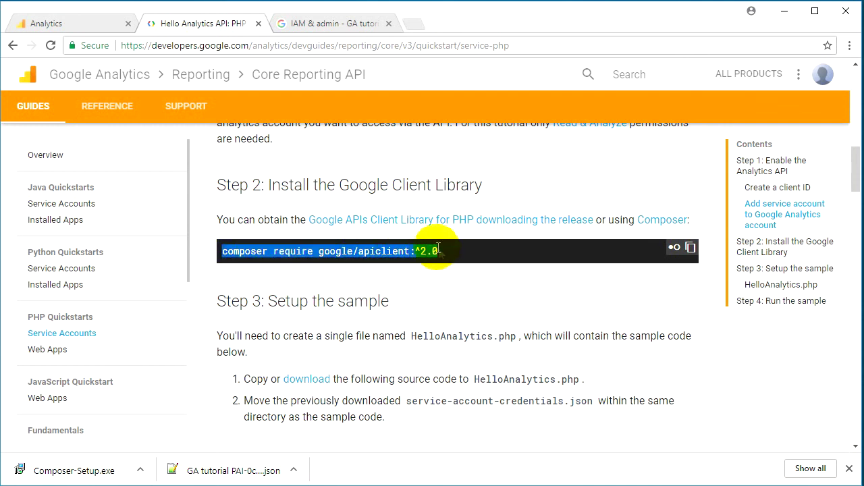
{"action": "key", "text": "alt+Tab"}
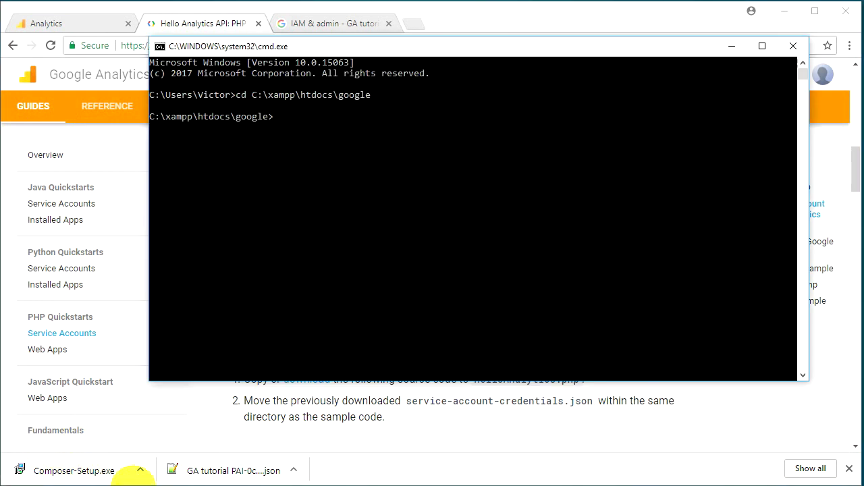
{"action": "right_click", "coordinate": [303, 116]}
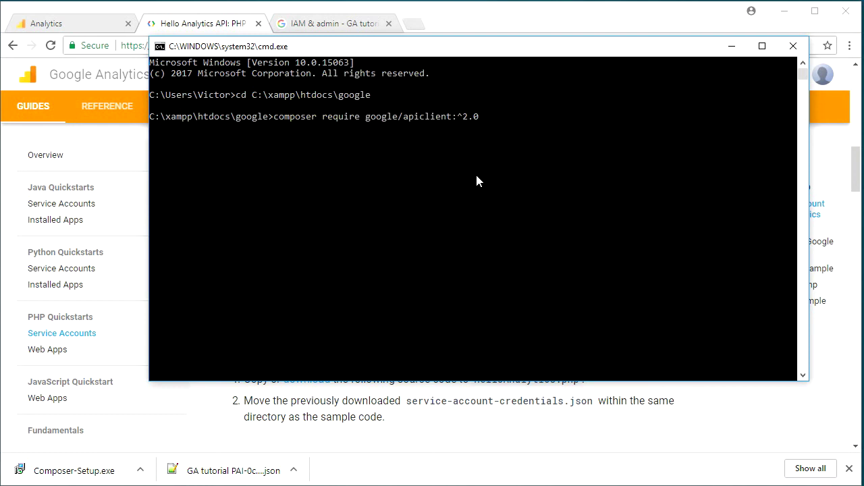
{"action": "key", "text": "Return"}
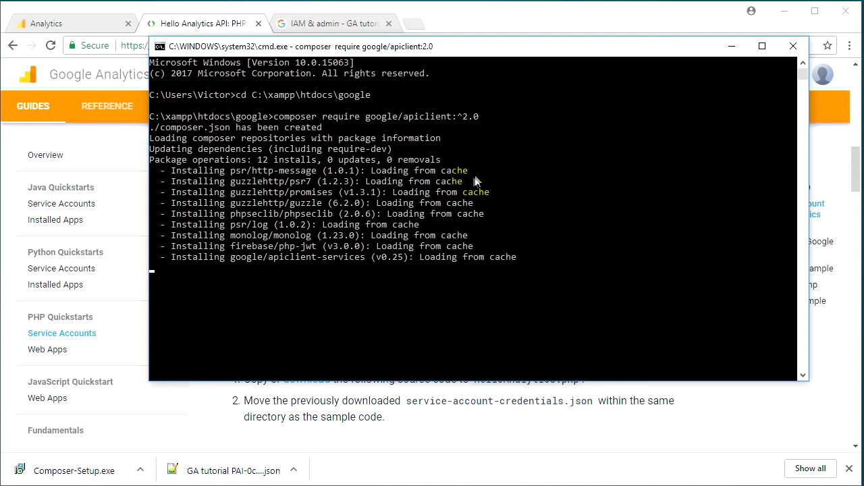
- Review the HelloAnalytics.php sample code in the quickstart, including the date range and metric in getResults
{"action": "left_click", "coordinate": [228, 26]}
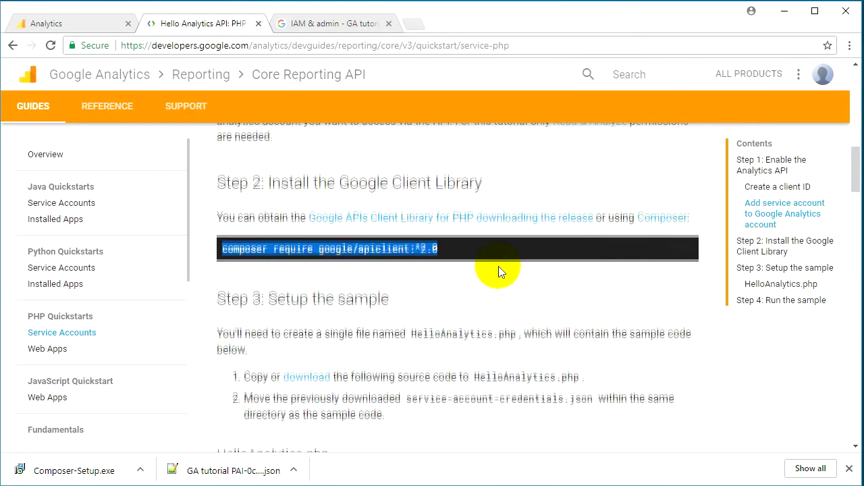
{"action": "scroll", "coordinate": [498, 266], "scroll_direction": "down", "scroll_amount": 4}
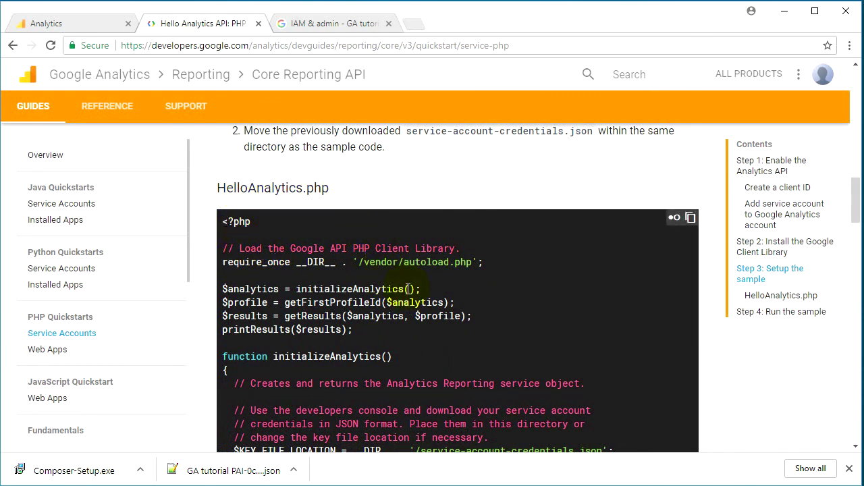
{"action": "scroll", "coordinate": [409, 288], "scroll_direction": "down", "scroll_amount": 1}
{"action": "scroll", "coordinate": [408, 287], "scroll_direction": "down", "scroll_amount": 1}
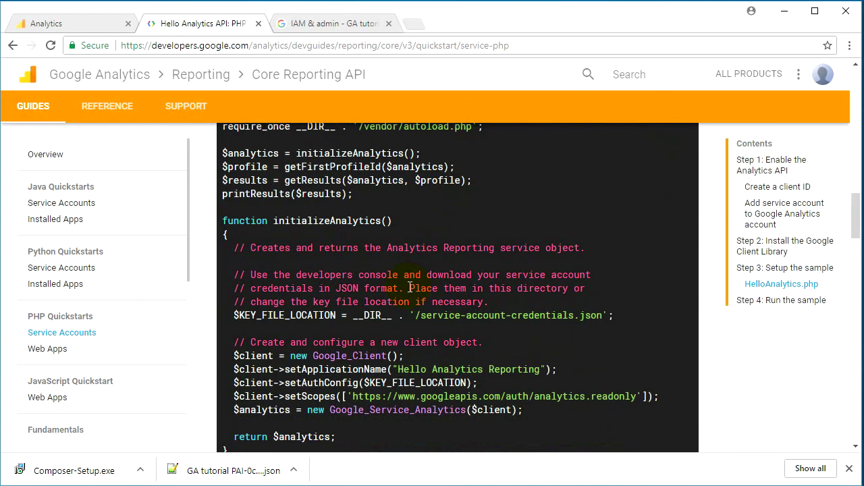
{"action": "scroll", "coordinate": [426, 347], "scroll_direction": "down", "scroll_amount": 6}
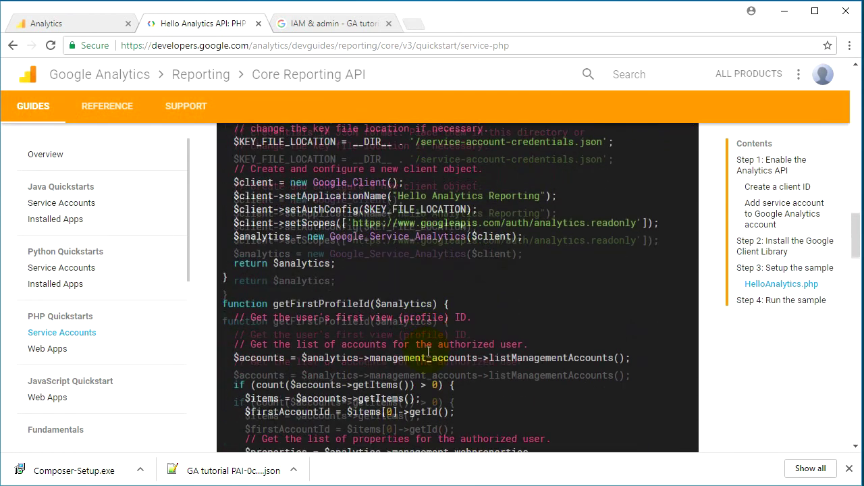
{"action": "scroll", "coordinate": [421, 341], "scroll_direction": "down", "scroll_amount": 6}
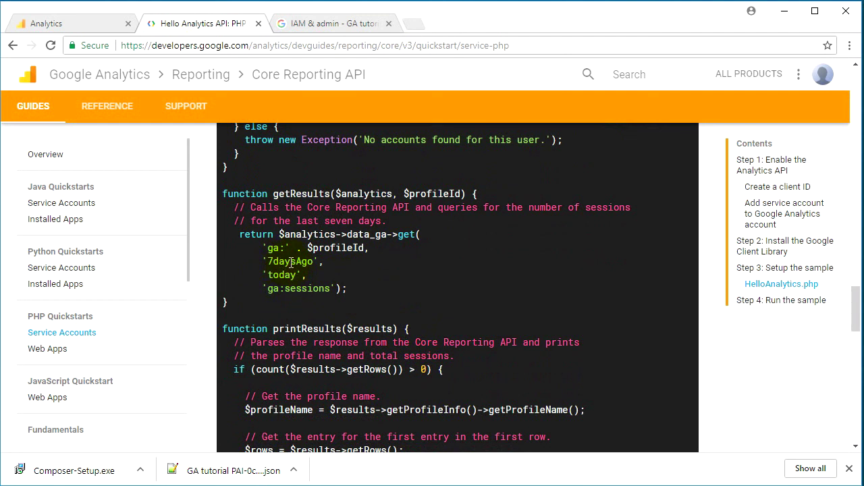
{"action": "double_click", "coordinate": [282, 276]}
{"action": "left_click", "coordinate": [283, 276]}
{"action": "double_click", "coordinate": [304, 289]}
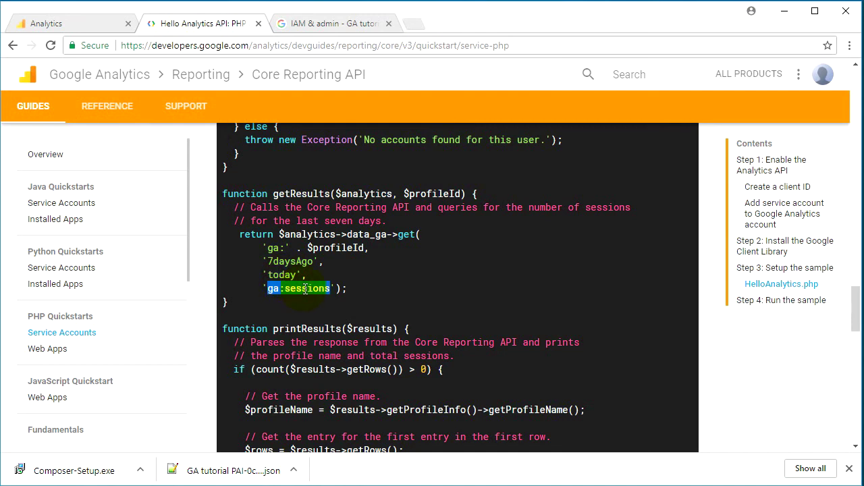
{"action": "left_click", "coordinate": [305, 289]}
{"action": "scroll", "coordinate": [368, 273], "scroll_direction": "up", "scroll_amount": 4}
{"action": "scroll", "coordinate": [369, 273], "scroll_direction": "up", "scroll_amount": 7}
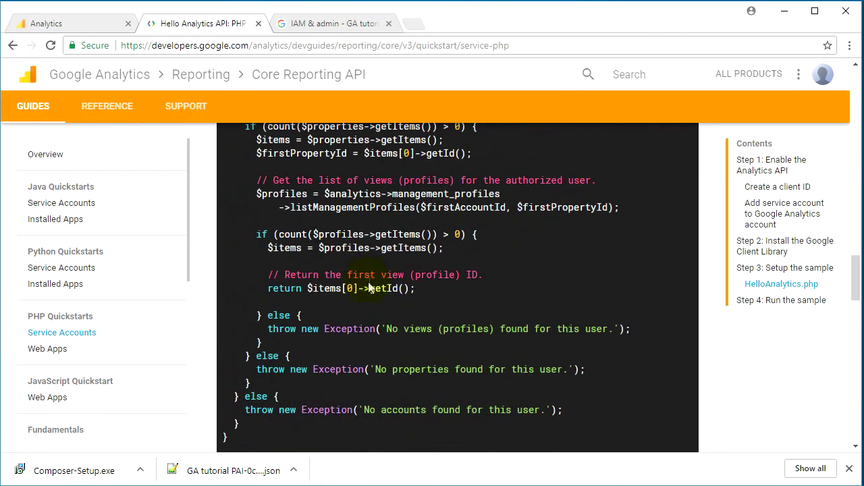
{"action": "scroll", "coordinate": [382, 327], "scroll_direction": "up", "scroll_amount": 10}
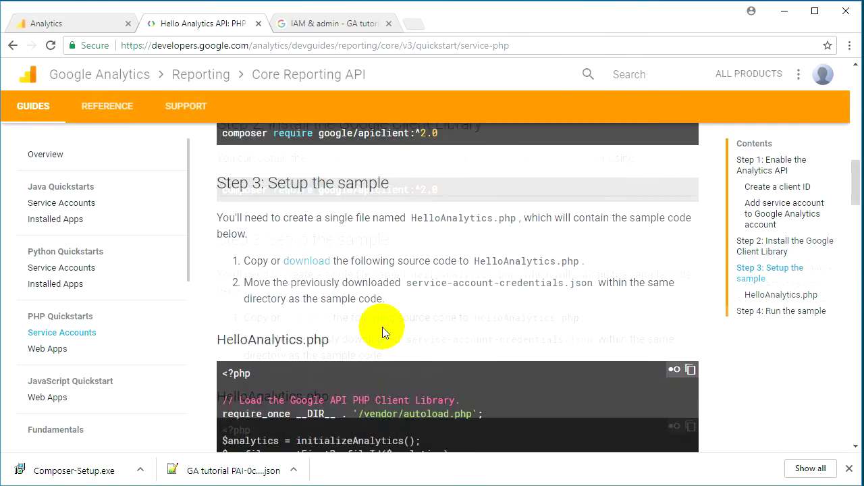
- Check Composer's output in the Command Prompt, and inspect the vendor folder inside C:\xampp\htdocs\google
{"action": "key", "text": "alt+Tab"}
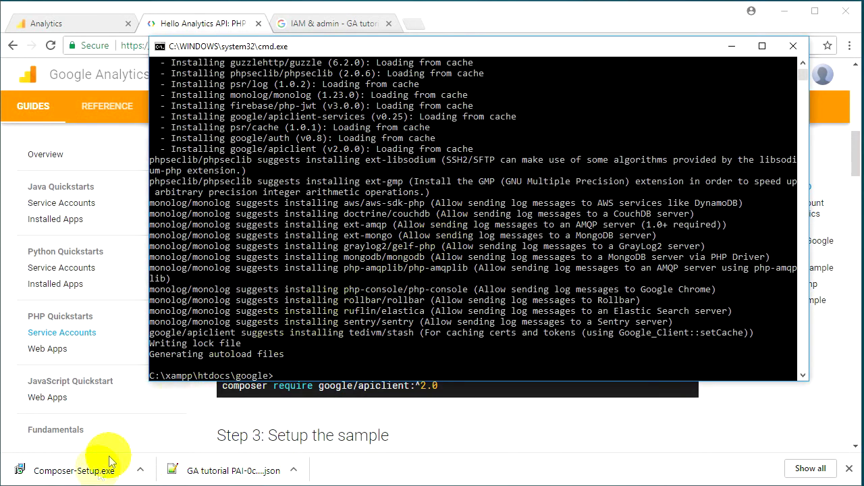
{"action": "left_click", "coordinate": [27, 484]}
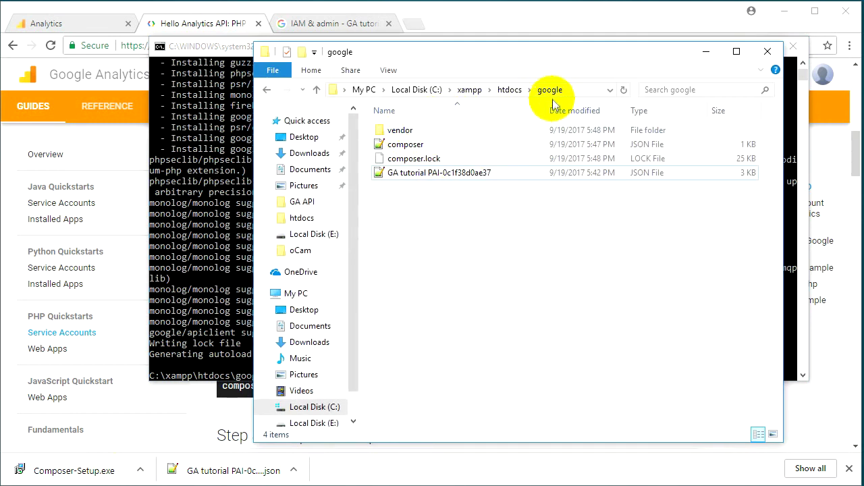
{"action": "left_click", "coordinate": [406, 131]}
{"action": "double_click", "coordinate": [405, 132]}
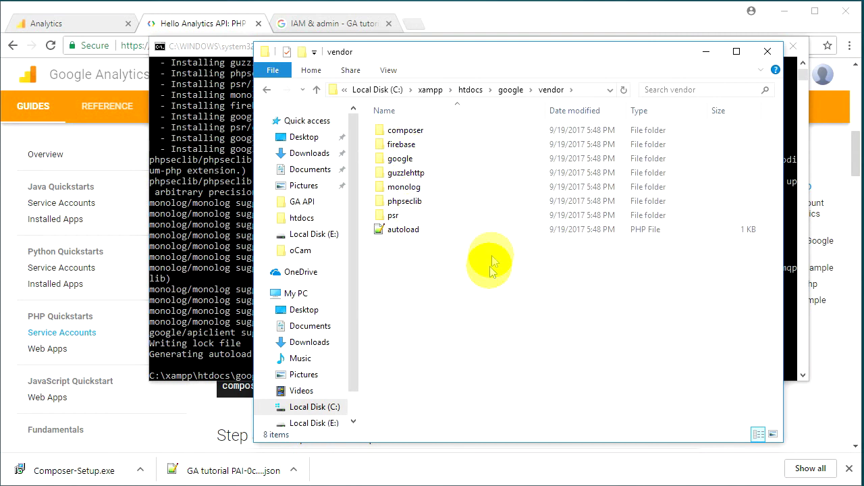
{"action": "left_click", "coordinate": [268, 91]}
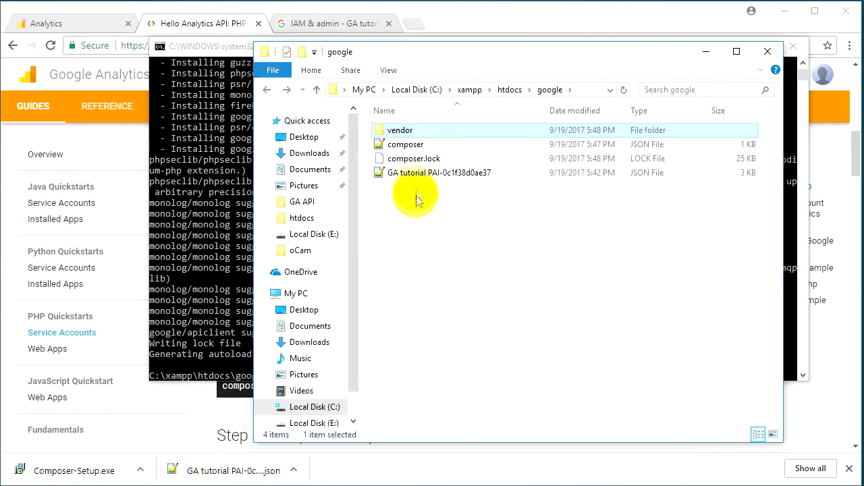
- Permanently delete the composer JSON file and composer.lock from the google folder
{"action": "left_click", "coordinate": [405, 146]}
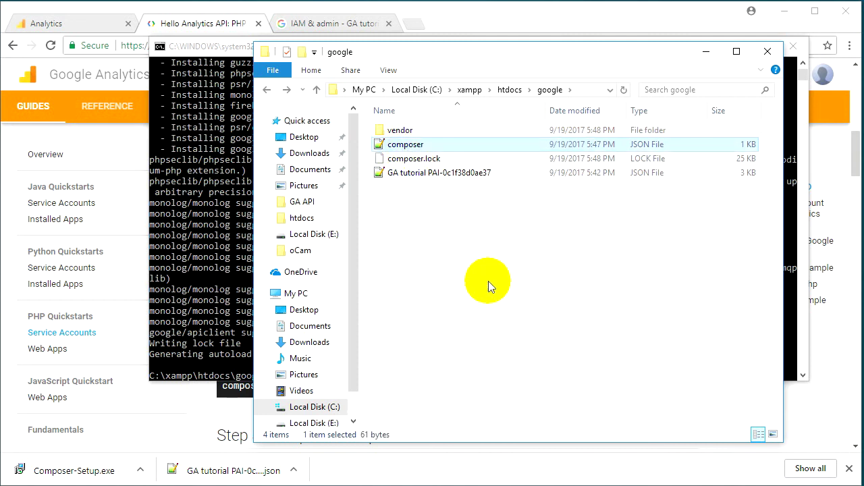
{"action": "key", "text": "shift+Delete"}
{"action": "key", "text": "Return"}
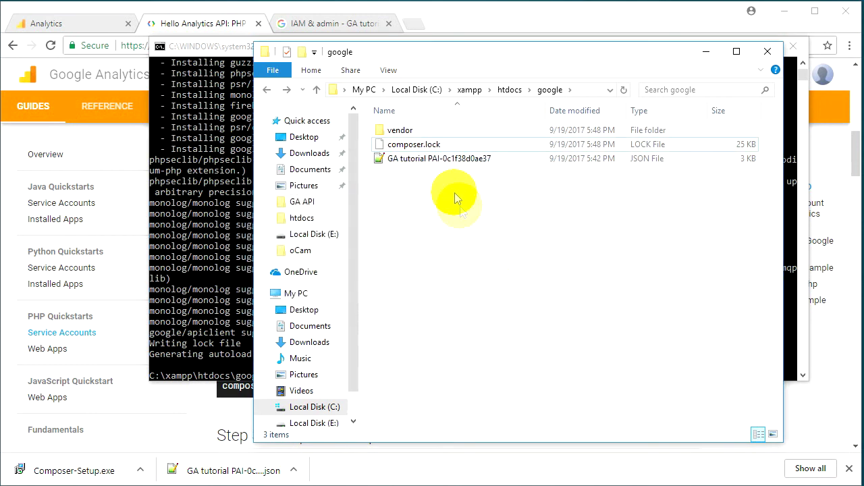
{"action": "left_click", "coordinate": [406, 145]}
{"action": "key", "text": "shift+Delete"}
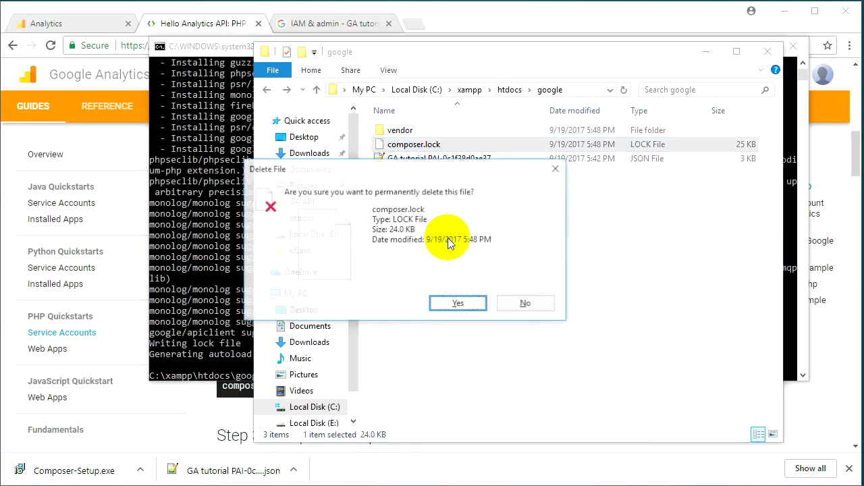
{"action": "key", "text": "Return"}
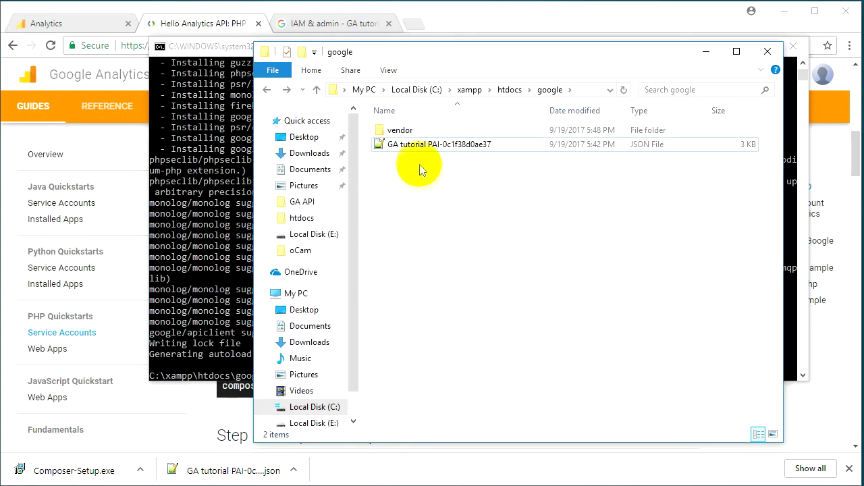
{"action": "left_click", "coordinate": [399, 146]}
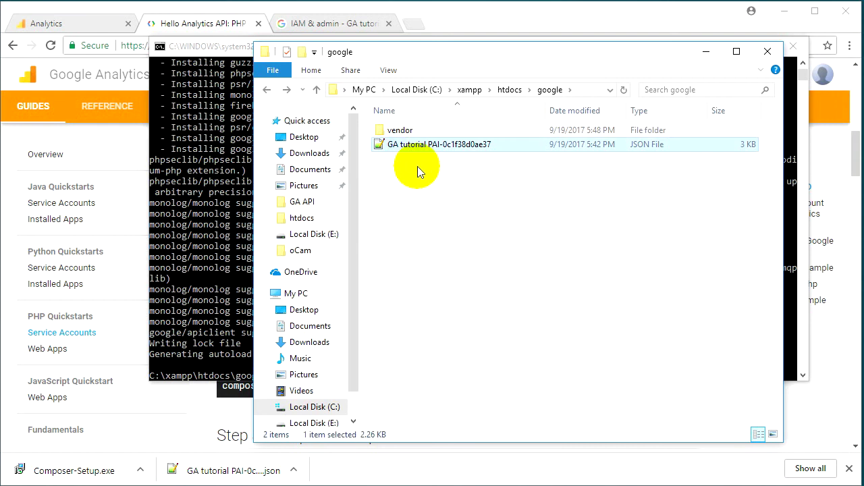
{"action": "left_click", "coordinate": [420, 162]}
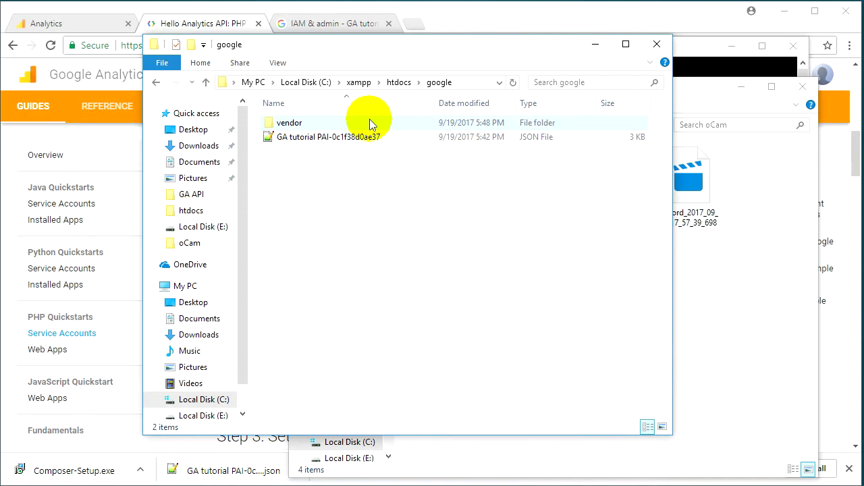
{"action": "mouse_move", "coordinate": [369, 118]}
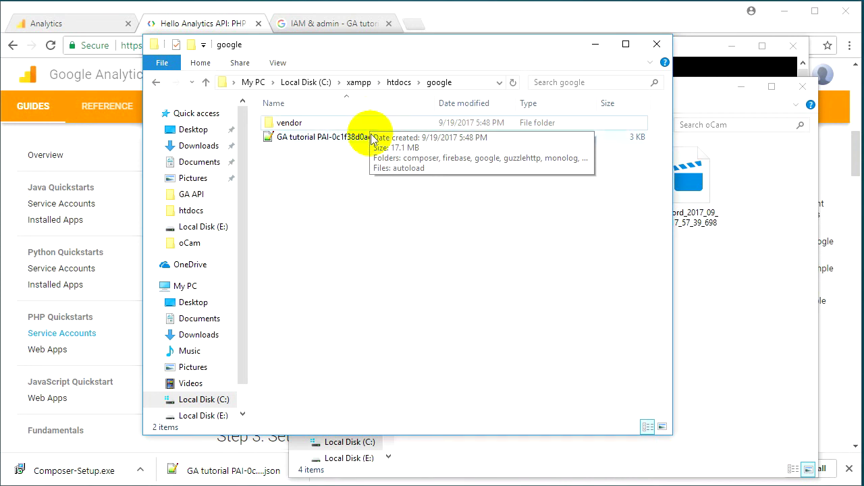
{"action": "mouse_move", "coordinate": [363, 144]}
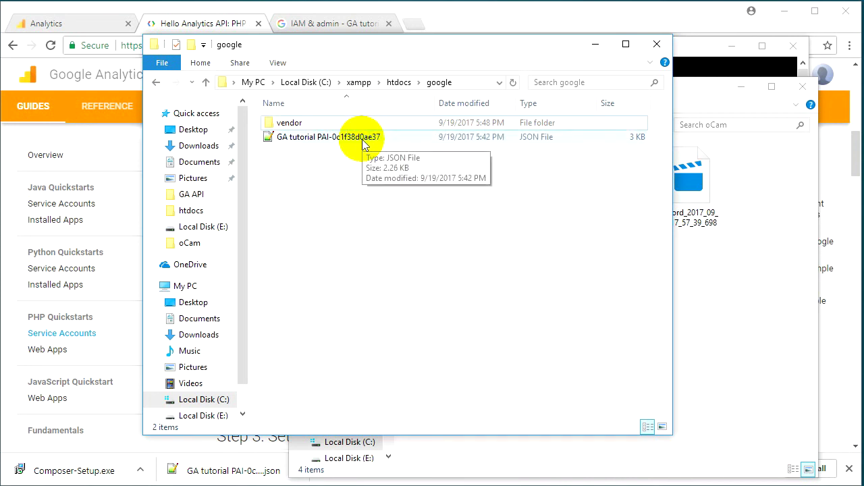